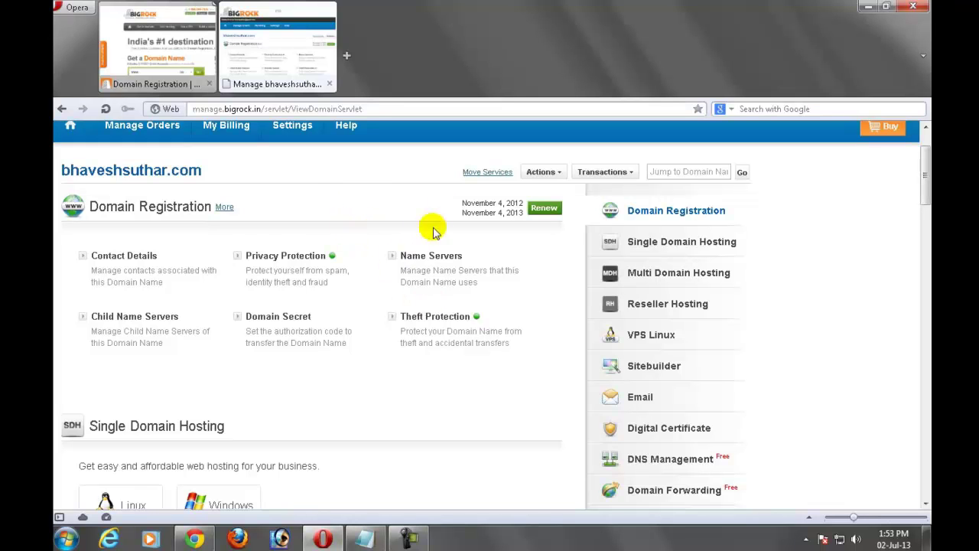
# - Review the domain's BigRock name server entries
pyautogui.click(432, 257)
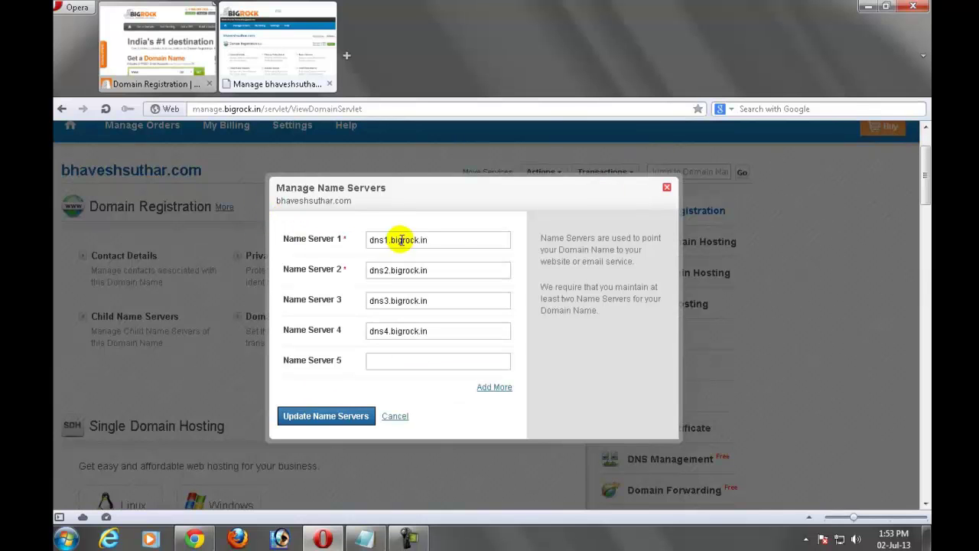
pyautogui.moveTo(389, 240); pyautogui.dragTo(436, 240)
pyautogui.click(443, 239)
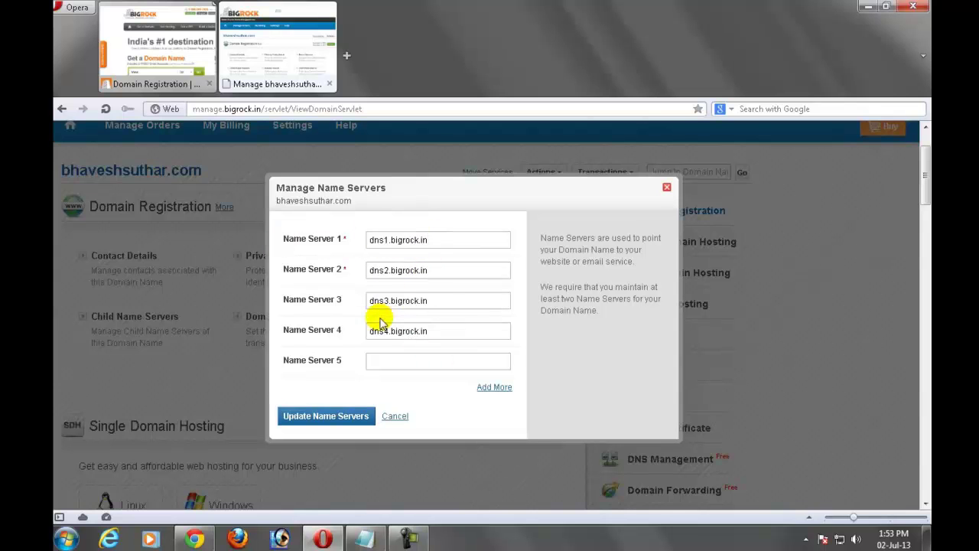
pyautogui.tripleClick(423, 240)
pyautogui.click(439, 240)
pyautogui.tripleClick(439, 241)
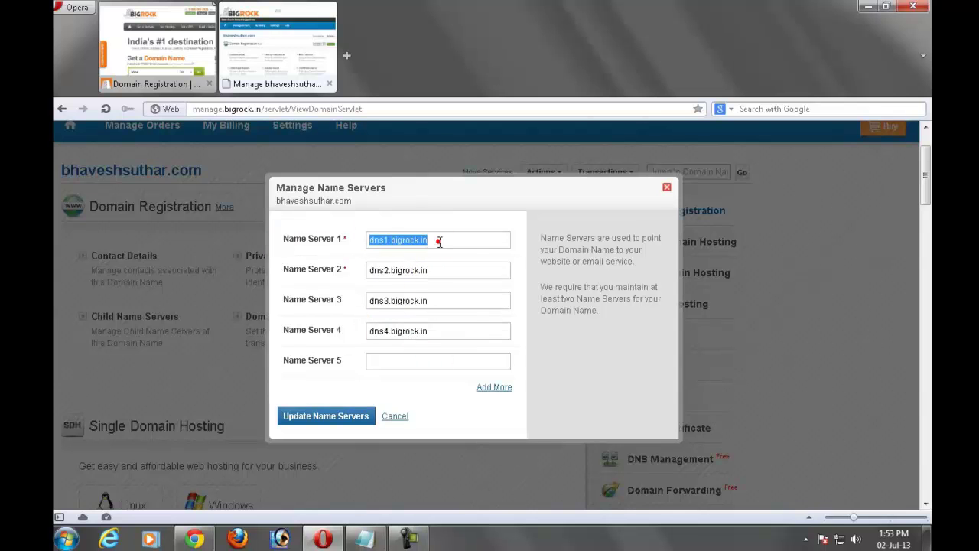
# - Close the name servers without changes and open DNS management for bhaveshsuthar.com in a new tab
pyautogui.click(399, 416)
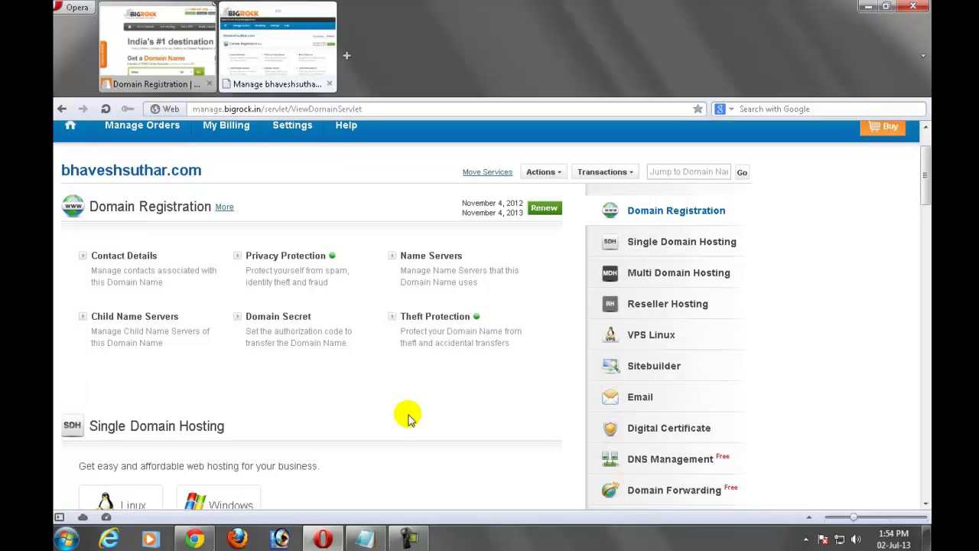
pyautogui.click(662, 463)
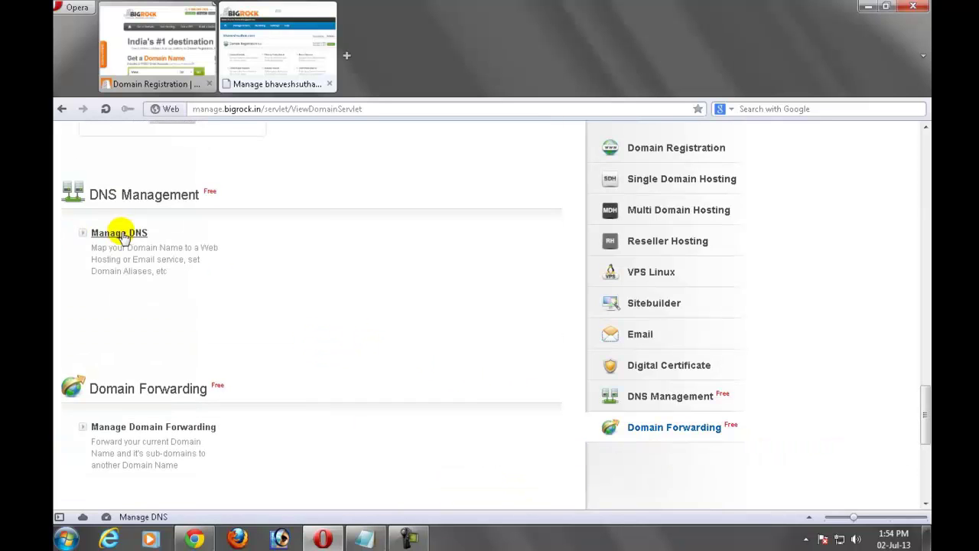
pyautogui.click(104, 232)
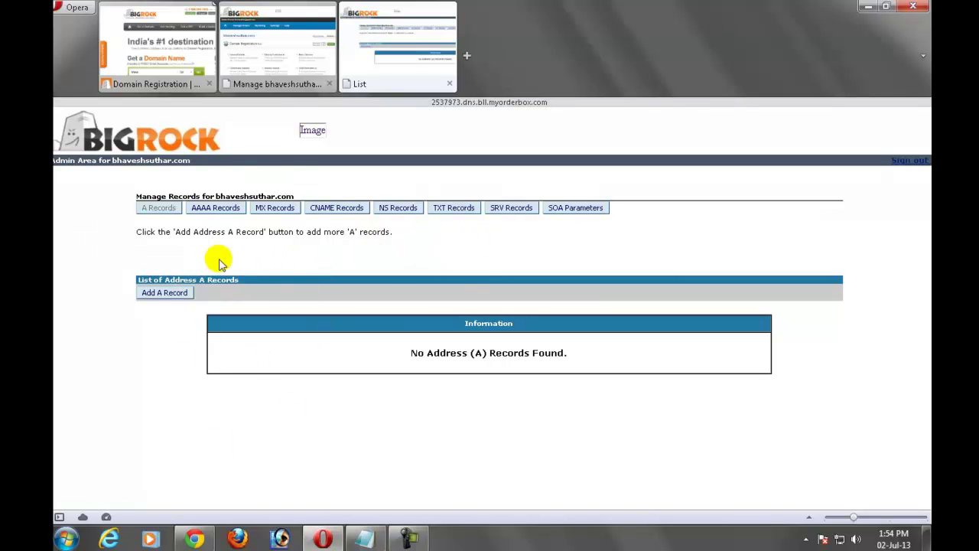
# - Add a root-domain A record with destination IPv4 address 216.239.32.21
pyautogui.click(157, 207)
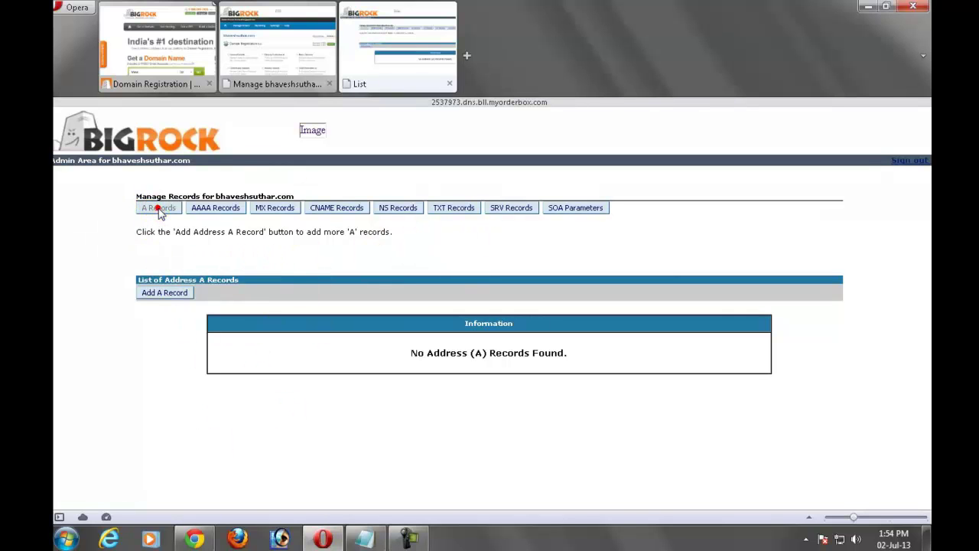
pyautogui.click(170, 292)
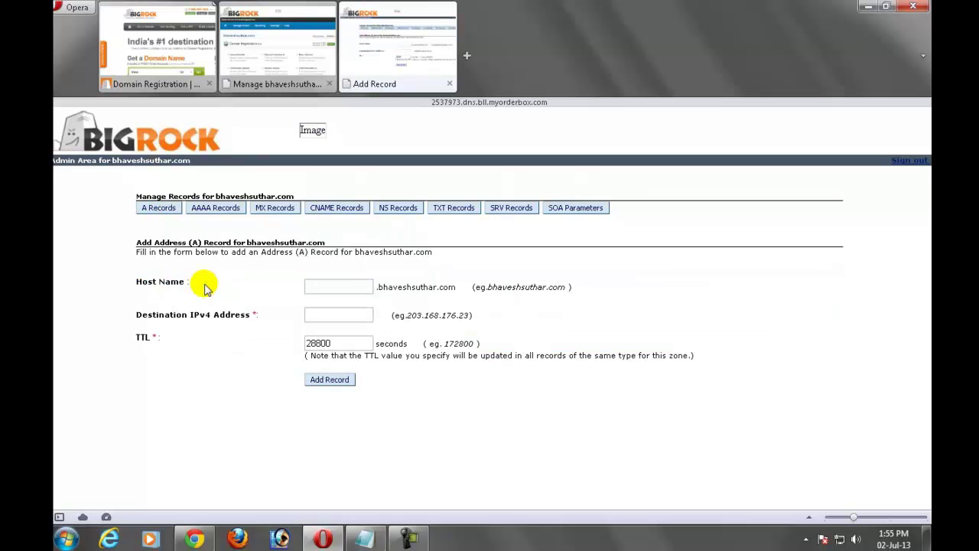
pyautogui.moveTo(204, 284); pyautogui.dragTo(138, 281)
pyautogui.click(329, 288)
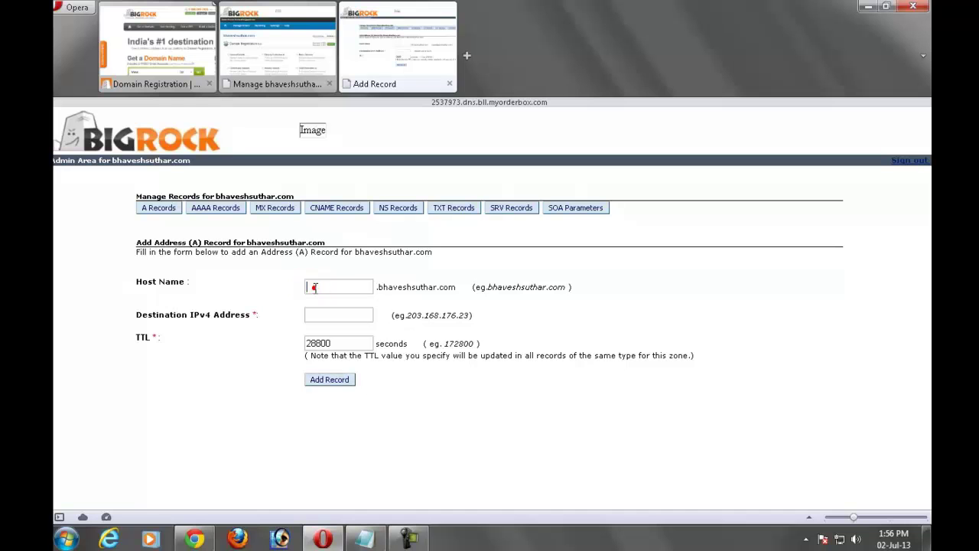
pyautogui.click(314, 287)
pyautogui.click(317, 285)
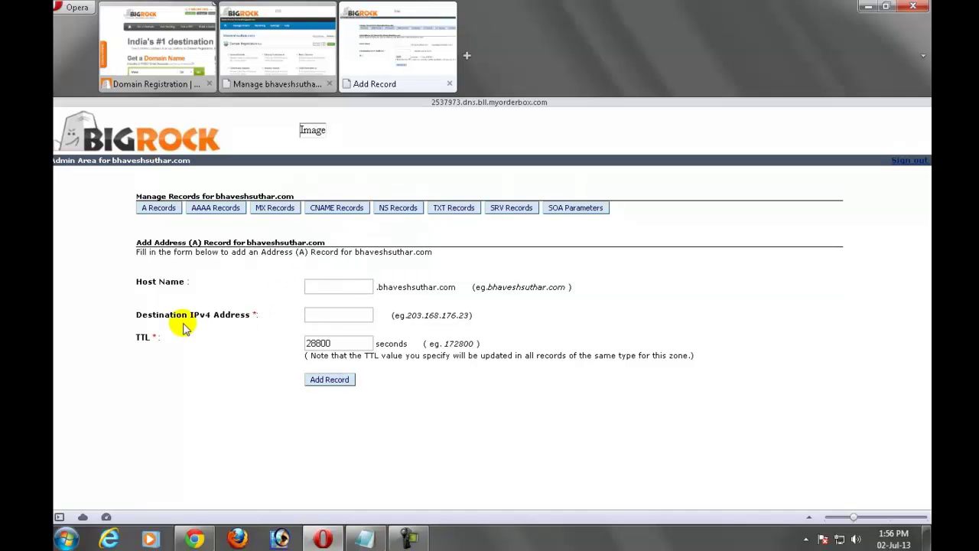
pyautogui.moveTo(153, 316); pyautogui.dragTo(201, 316)
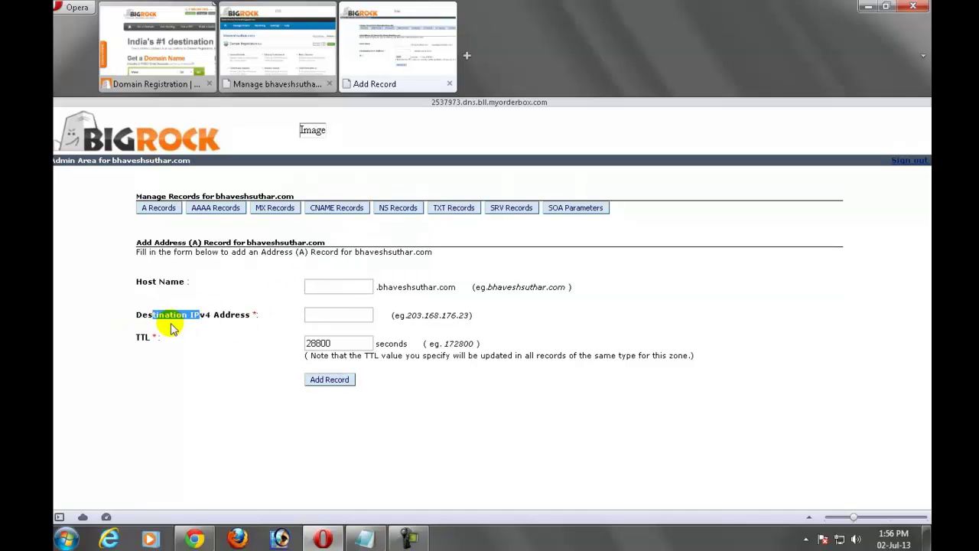
pyautogui.click(321, 315)
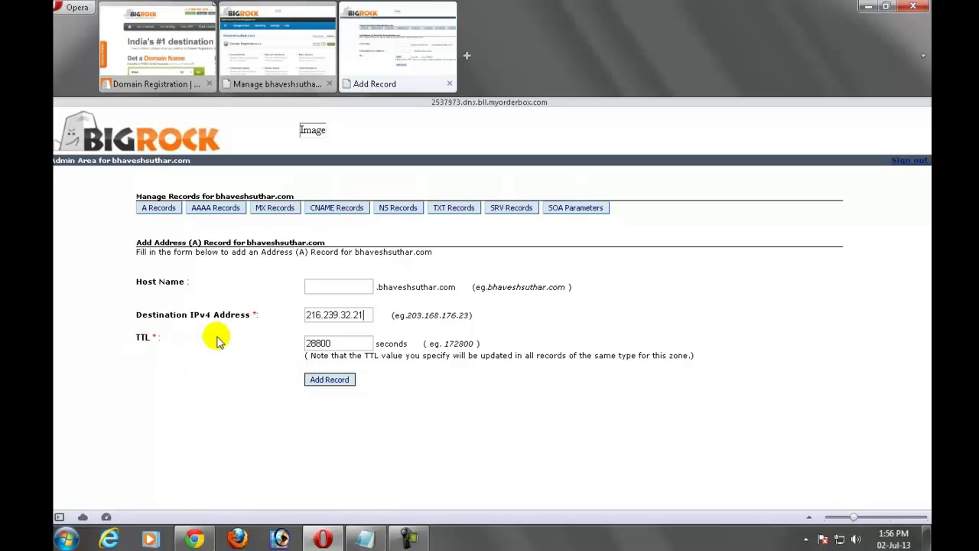
pyautogui.click(324, 380)
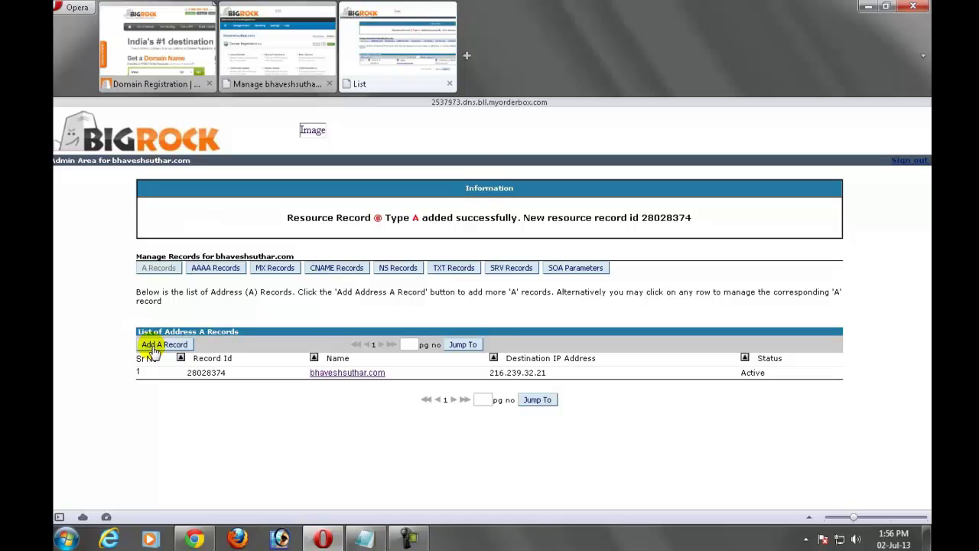
# - Add three more root A records: 216.239.34.21, 216.239.36.21 and 216.239.38.21
pyautogui.click(173, 345)
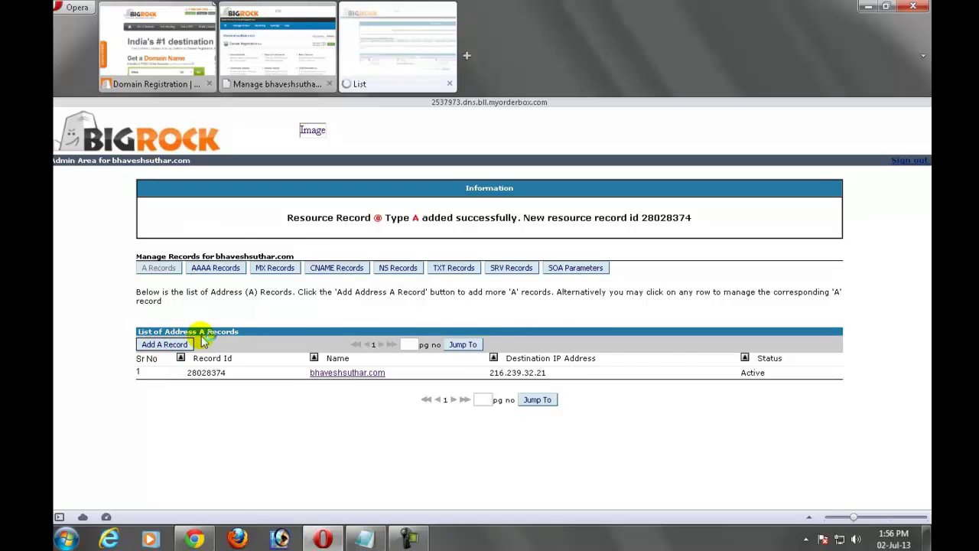
pyautogui.click(323, 316)
pyautogui.write('216.239.34.')
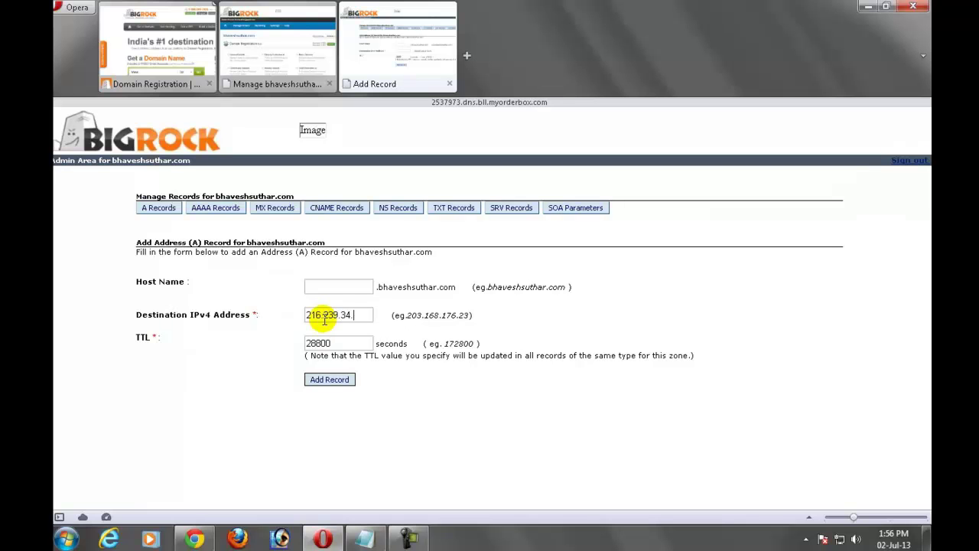
pyautogui.write('21')
pyautogui.click(313, 377)
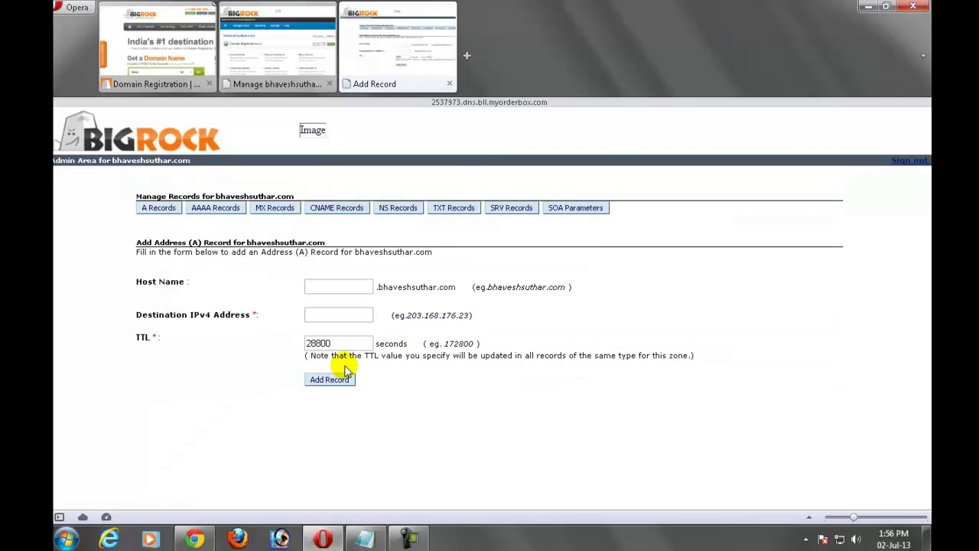
pyautogui.click(327, 310)
pyautogui.write('216.239.36.21')
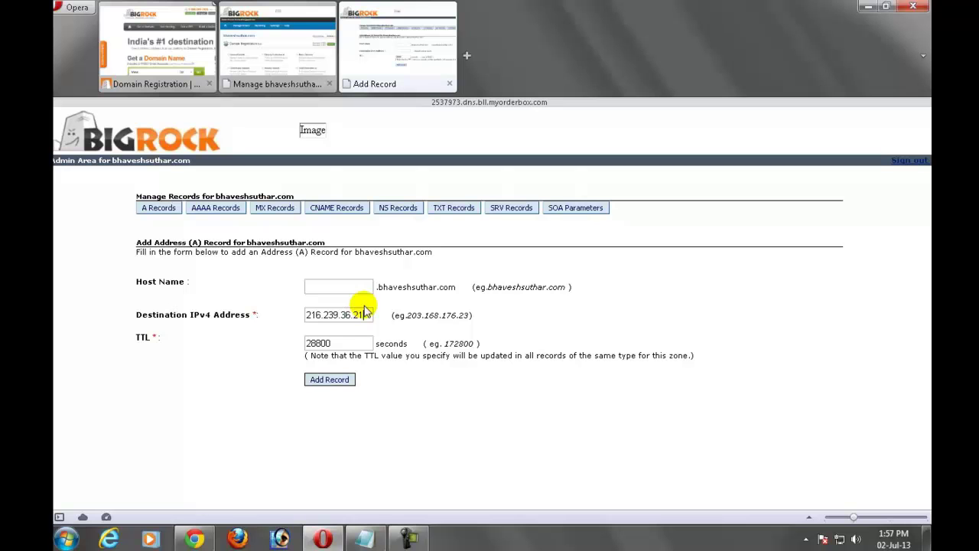
pyautogui.click(314, 379)
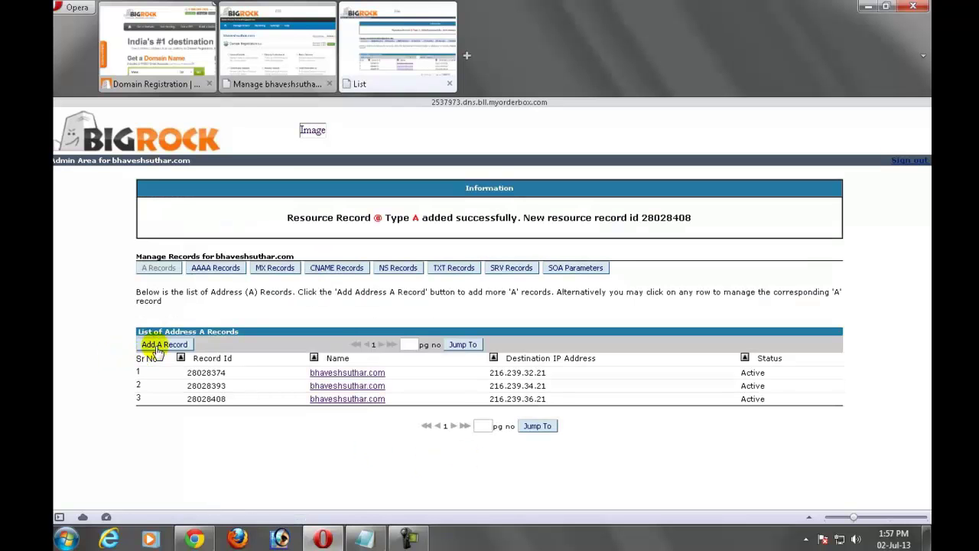
pyautogui.click(156, 346)
pyautogui.click(325, 312)
pyautogui.write('216.239.38.21')
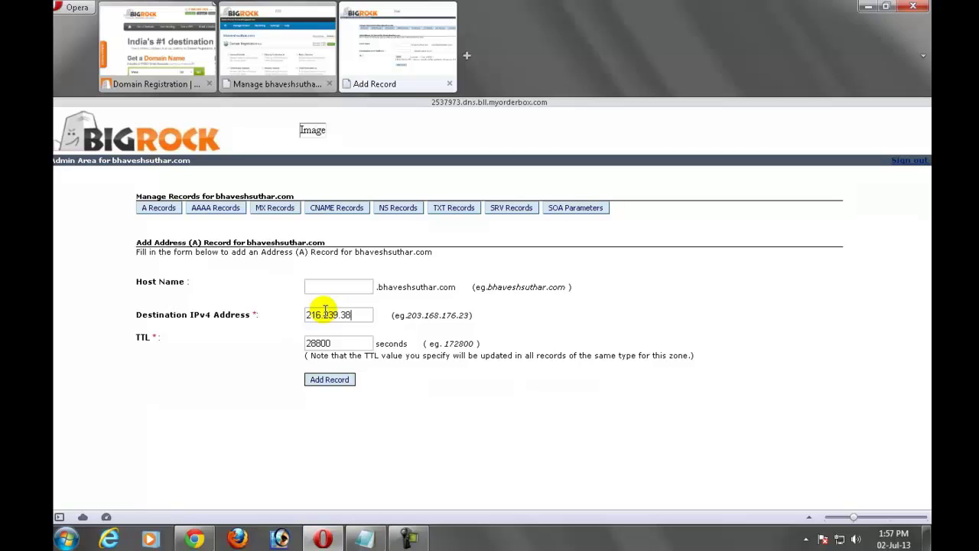
pyautogui.click(328, 381)
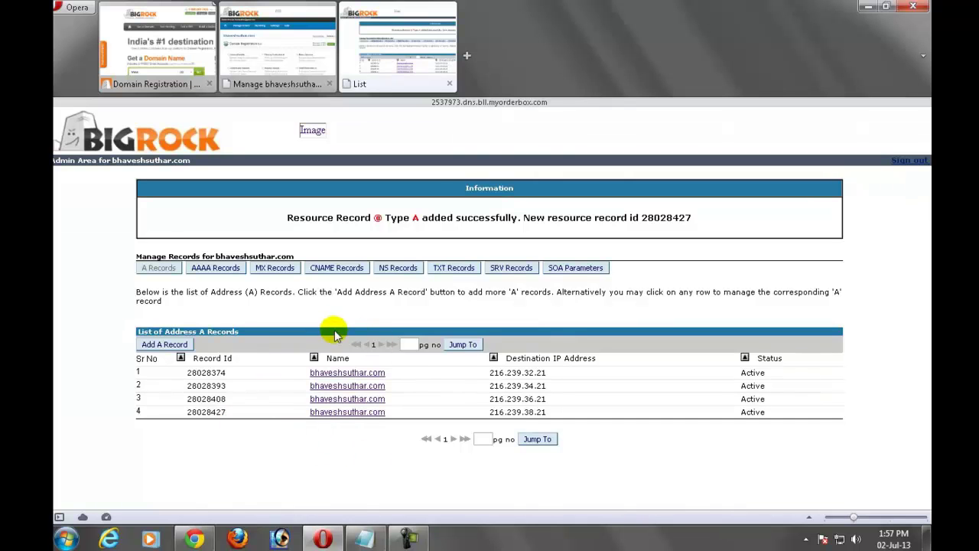
# - Add a www CNAME record pointing to ghs.google.com with TTL 28800
pyautogui.click(330, 271)
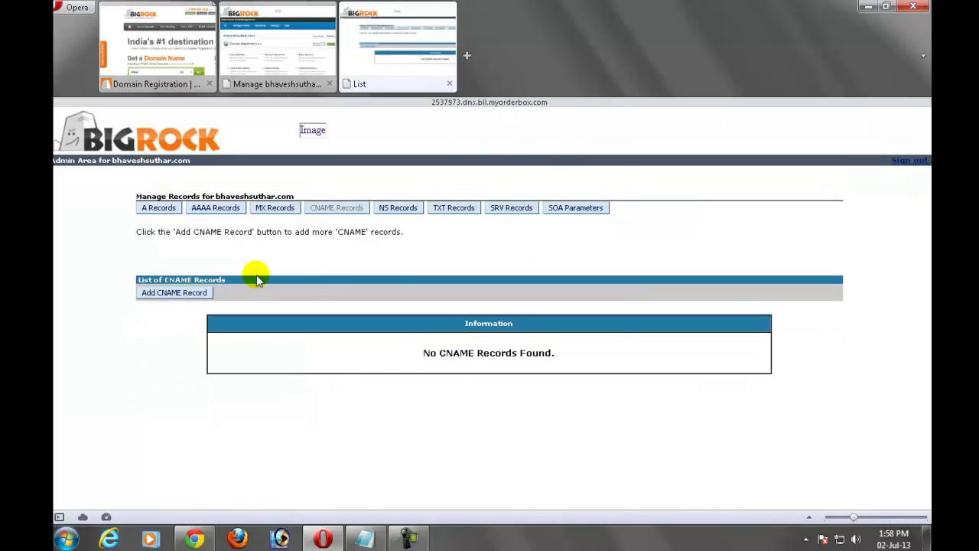
pyautogui.click(176, 293)
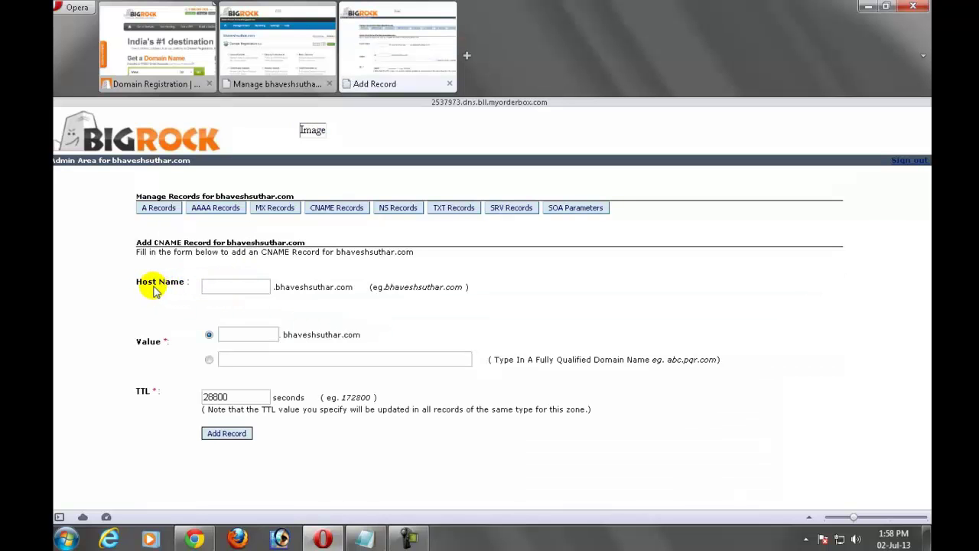
pyautogui.click(230, 285)
pyautogui.write('www')
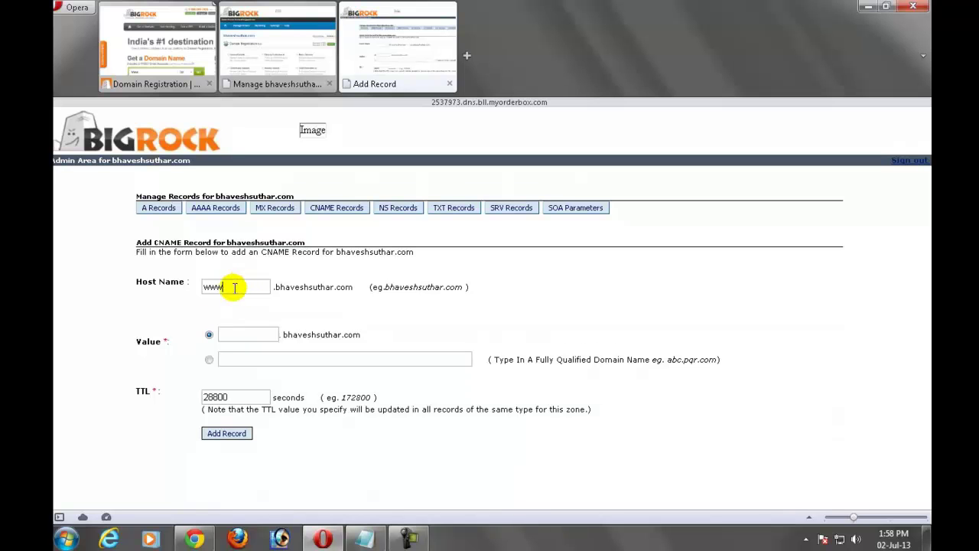
pyautogui.click(209, 360)
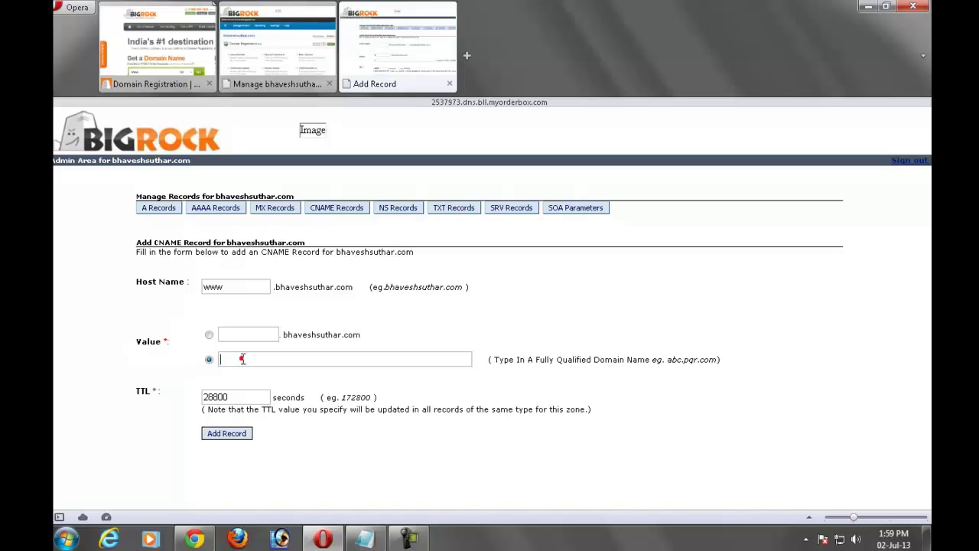
pyautogui.click(241, 358)
pyautogui.write('g')
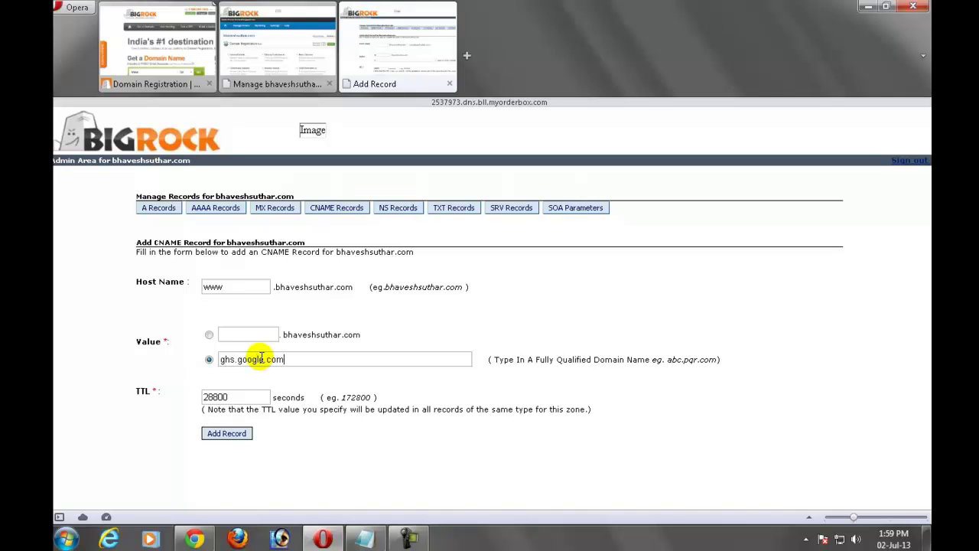
pyautogui.write('hs.google.com')
pyautogui.click(258, 396)
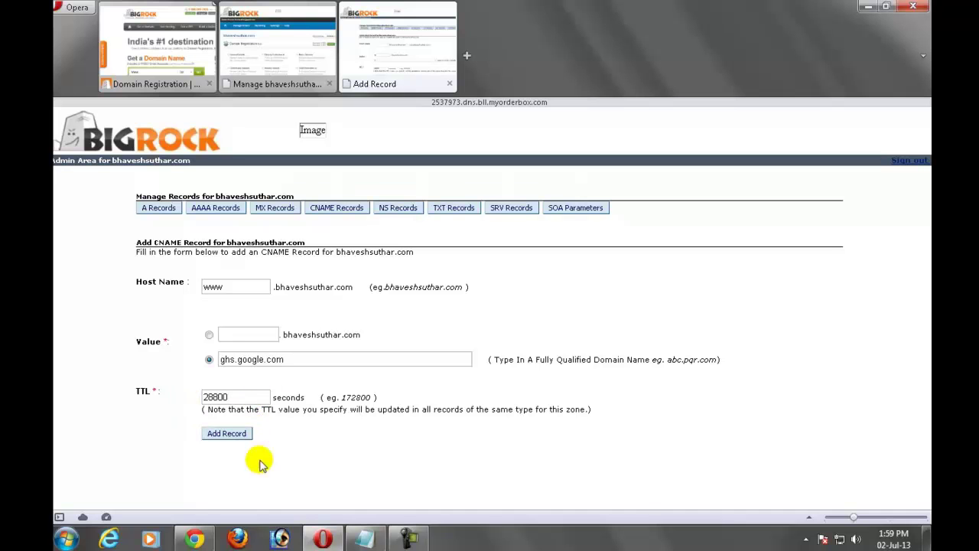
pyautogui.click(303, 429)
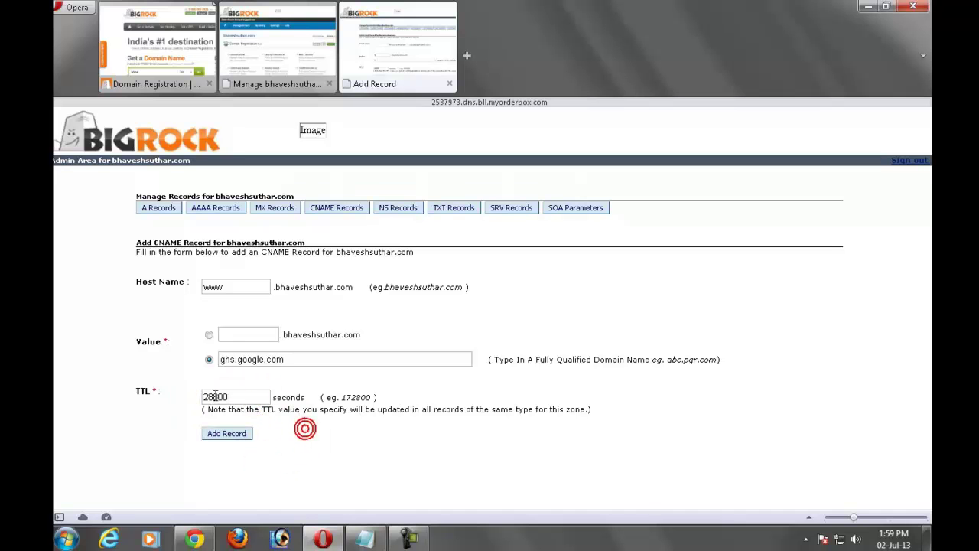
pyautogui.click(220, 436)
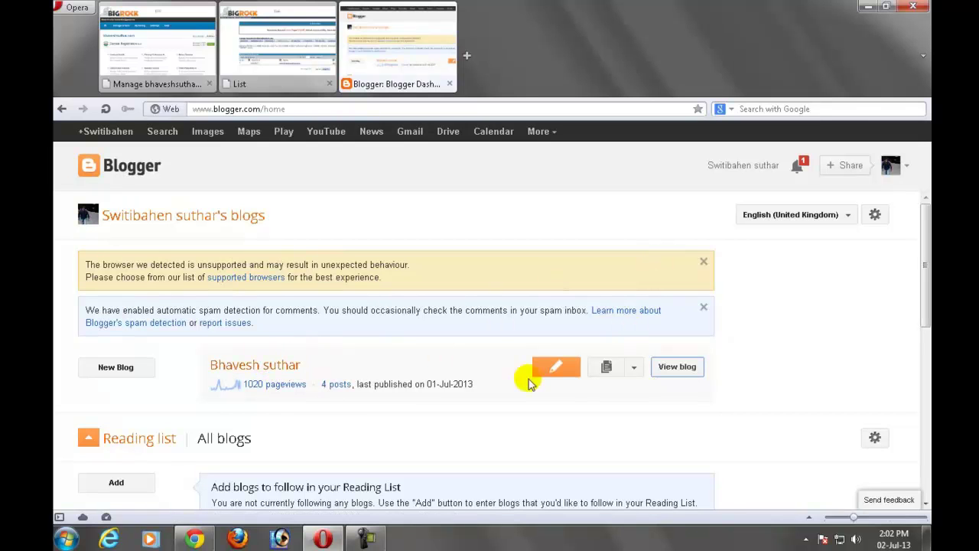
# - Check the live blog's blogspot address, then open the Bhavesh suthar blog's Overview page
pyautogui.click(675, 372)
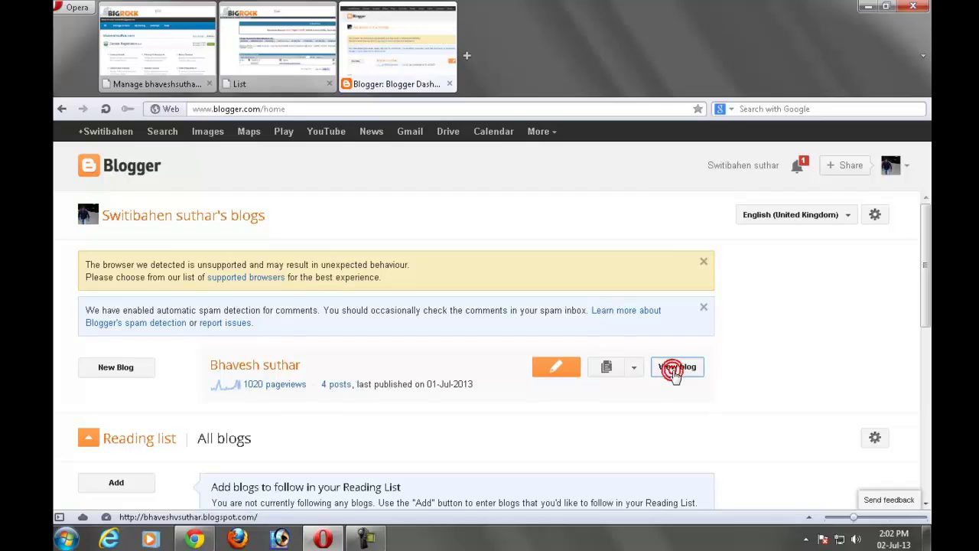
pyautogui.click(296, 110)
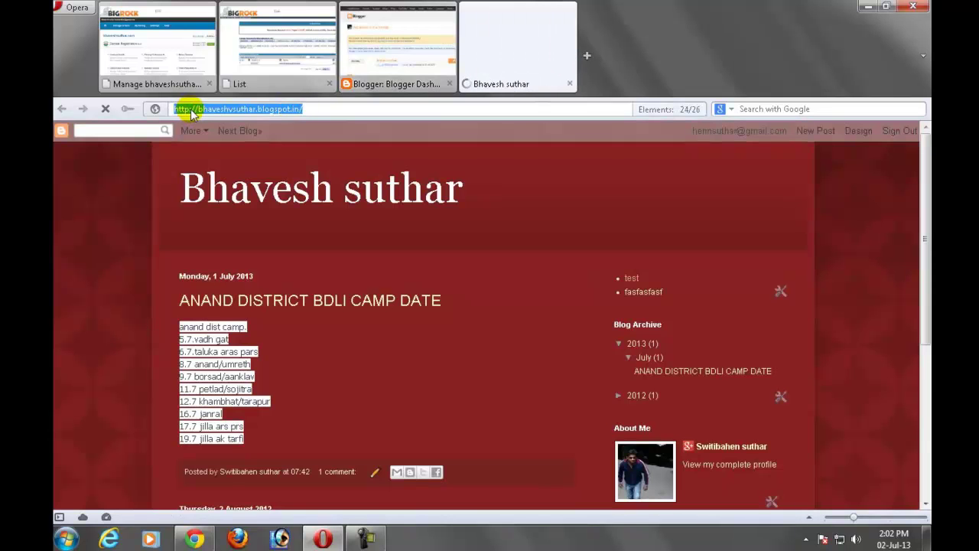
pyautogui.click(190, 111)
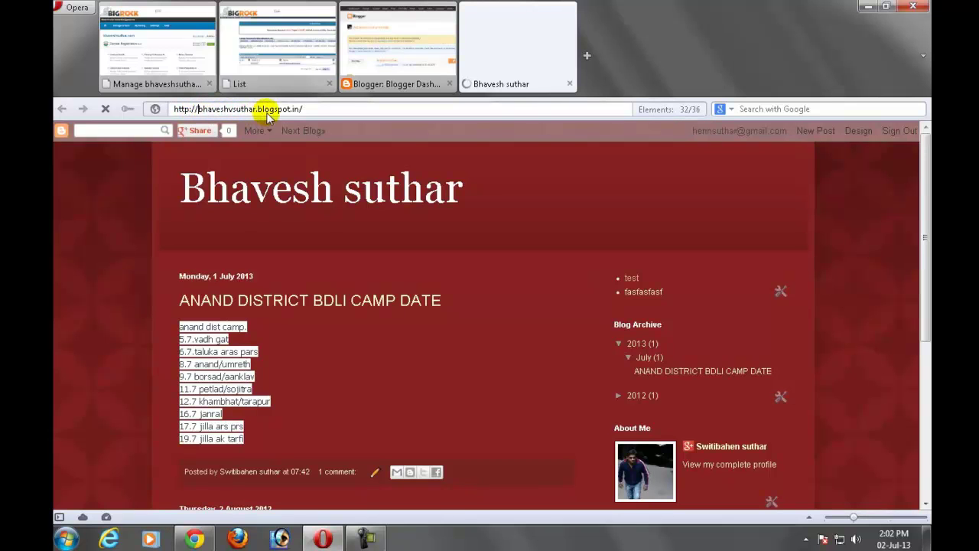
pyautogui.click(316, 111)
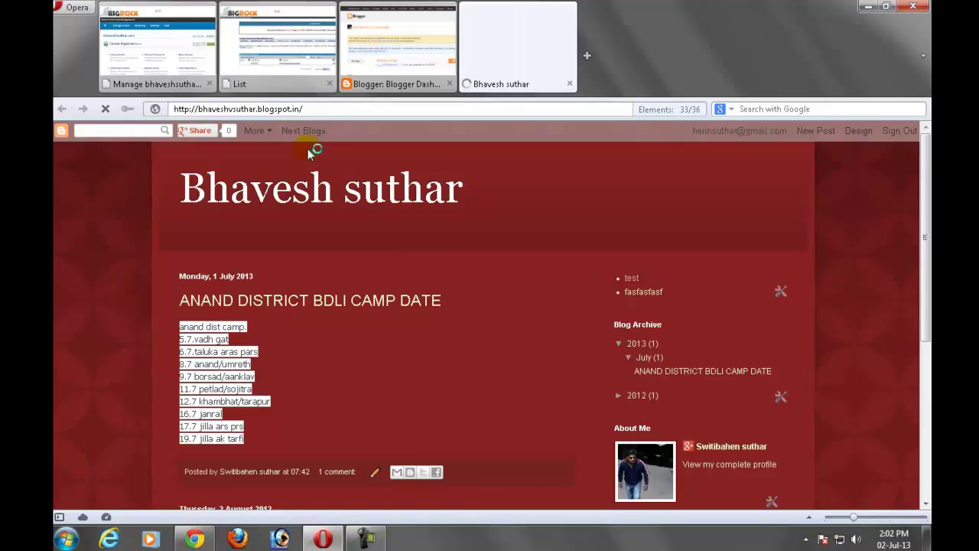
pyautogui.hotkey('ctrl', 'w')
pyautogui.click(243, 372)
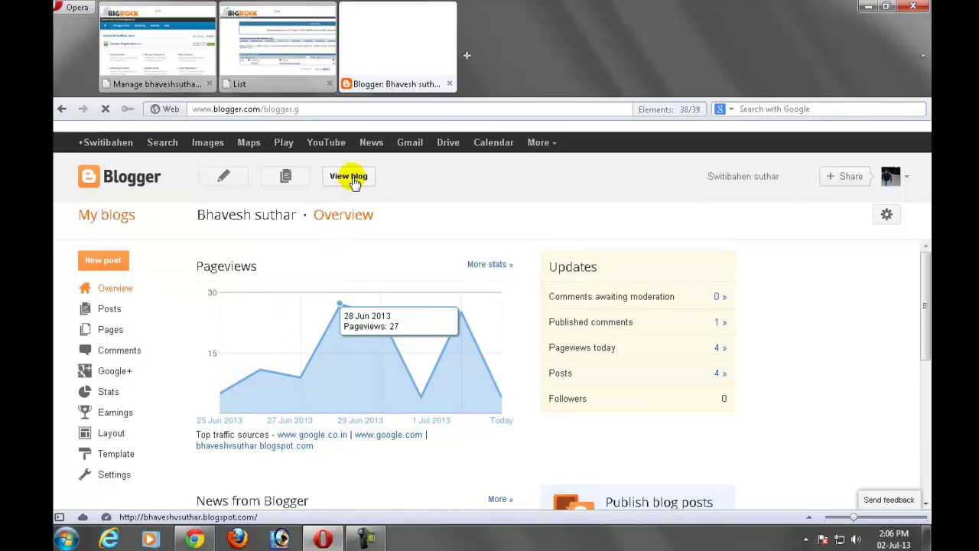
# - Glance at BigRock's CNAME list, then open the blog's Basic settings in Blogger
pyautogui.click(280, 66)
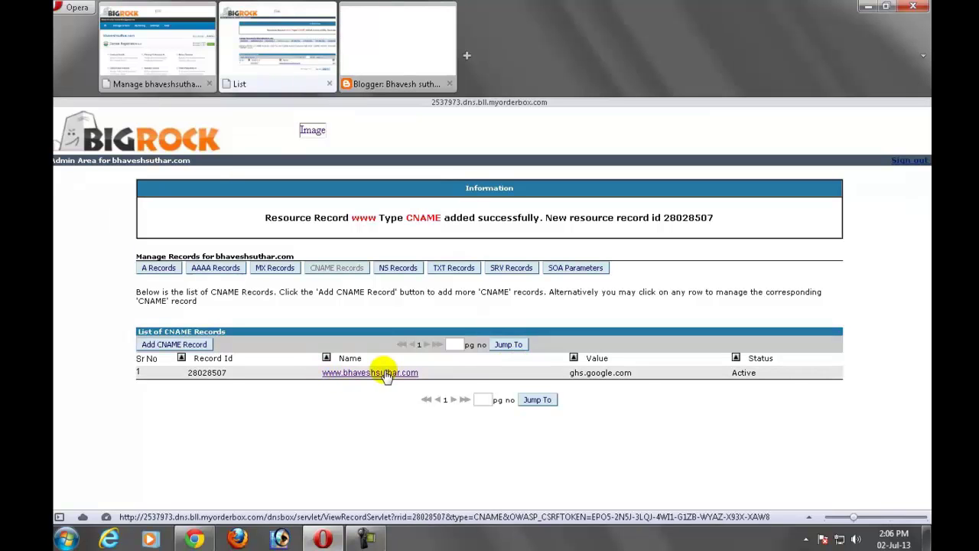
pyautogui.click(382, 66)
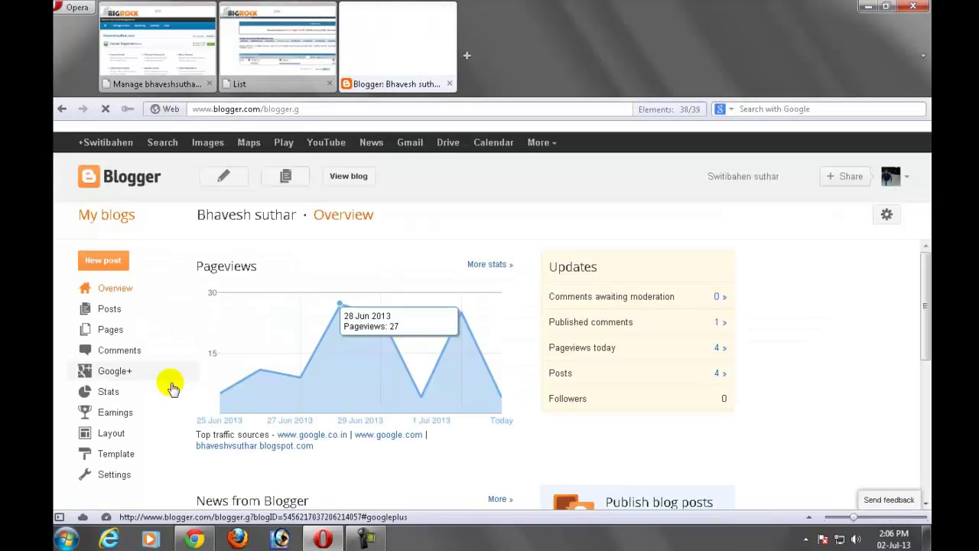
pyautogui.scroll(-3, 84, 443)
pyautogui.scroll(2, 81, 413)
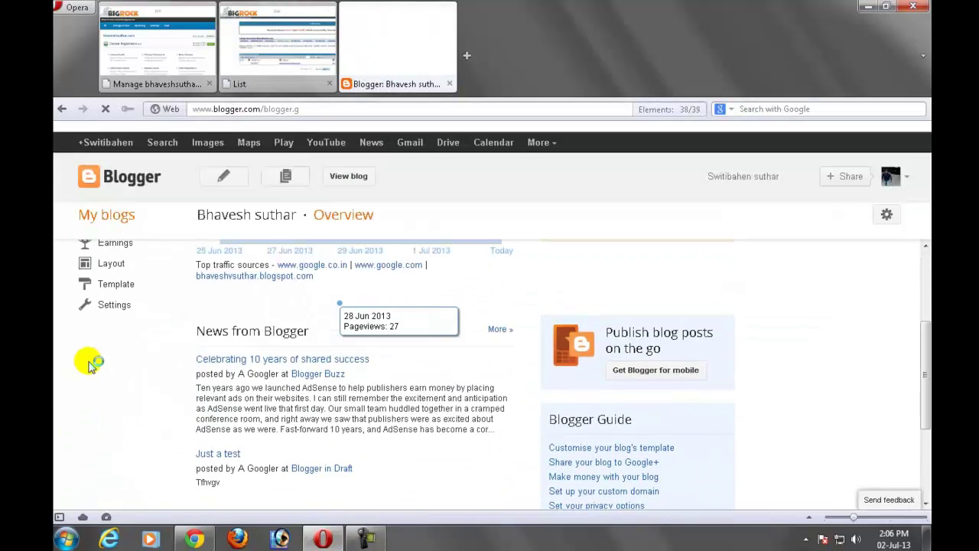
pyautogui.click(119, 309)
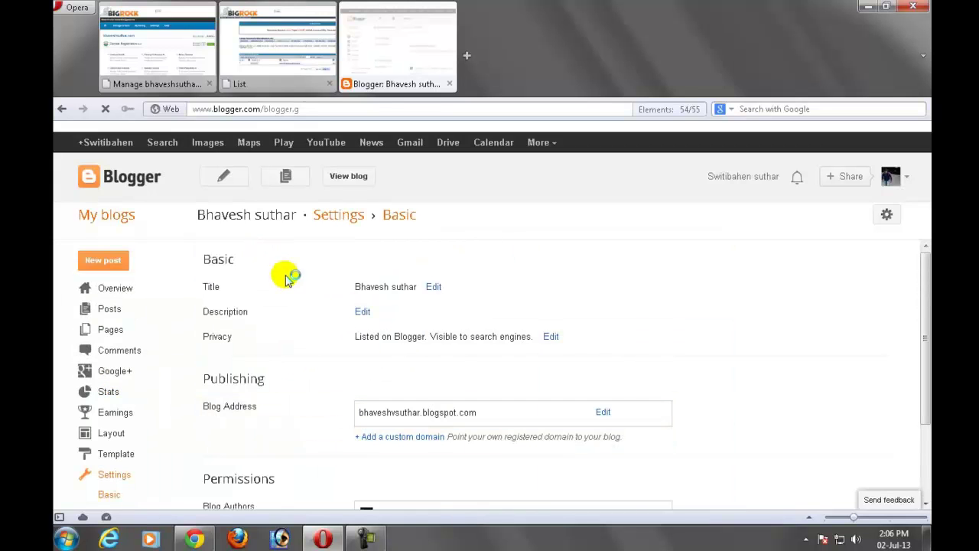
pyautogui.scroll(-2, 374, 275)
pyautogui.scroll(-1, 367, 298)
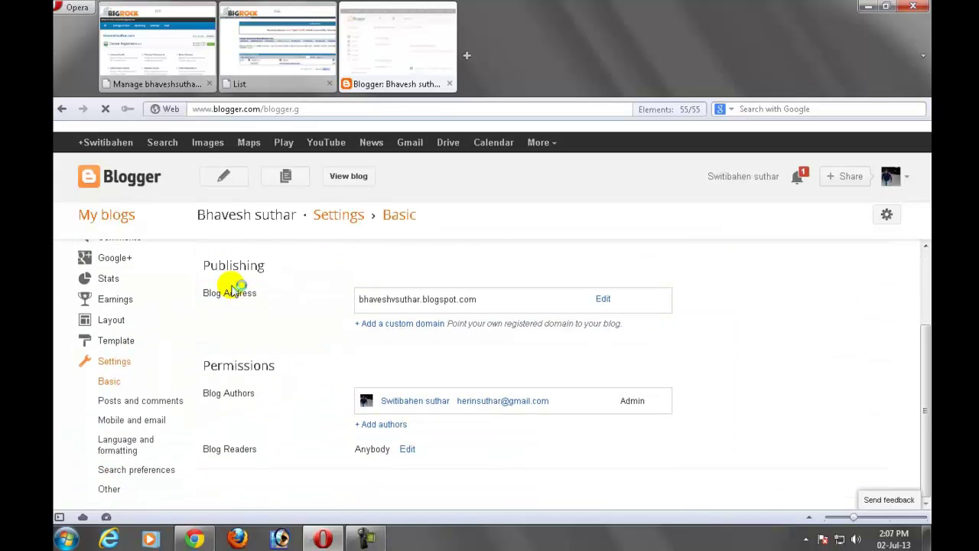
pyautogui.click(397, 324)
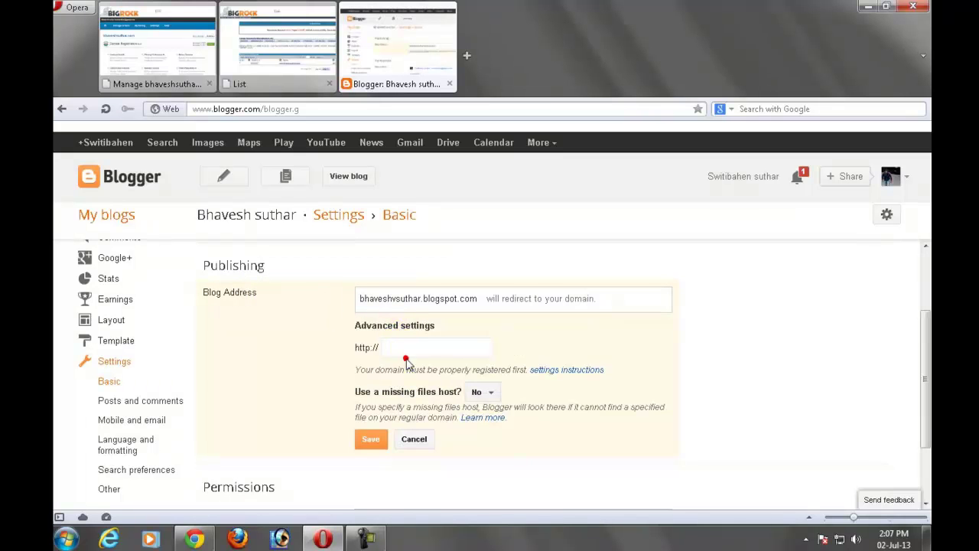
pyautogui.click(277, 32)
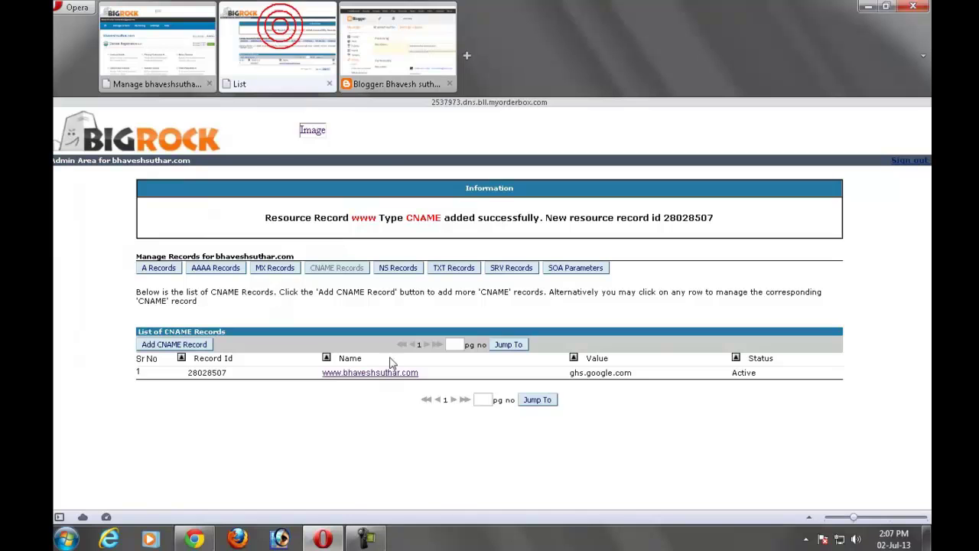
pyautogui.click(392, 61)
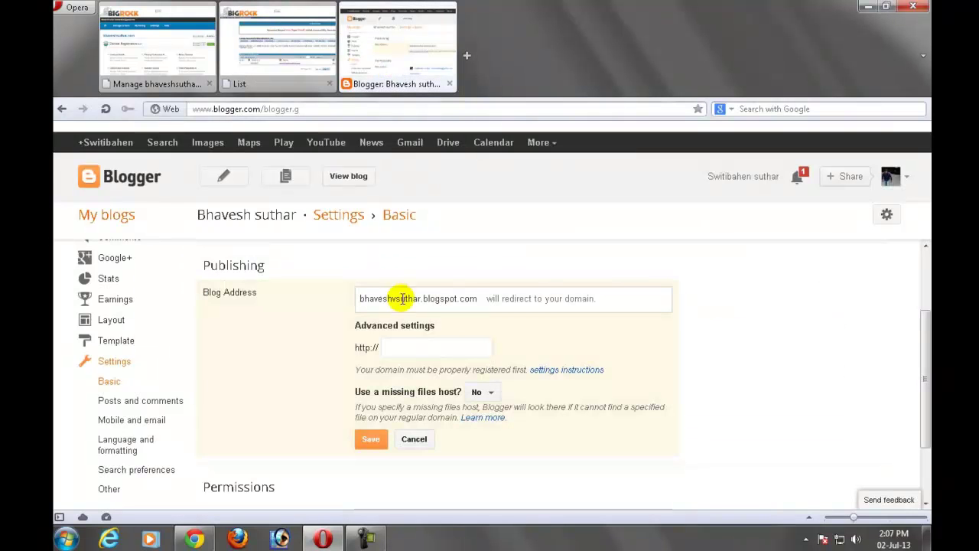
pyautogui.click(411, 346)
pyautogui.write('bhaveshsuthar.com')
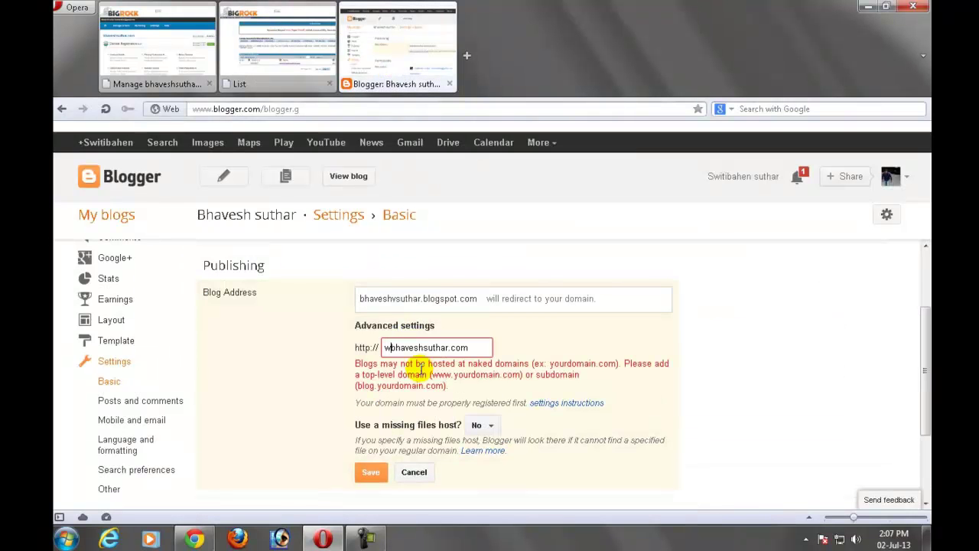
pyautogui.write('www.')
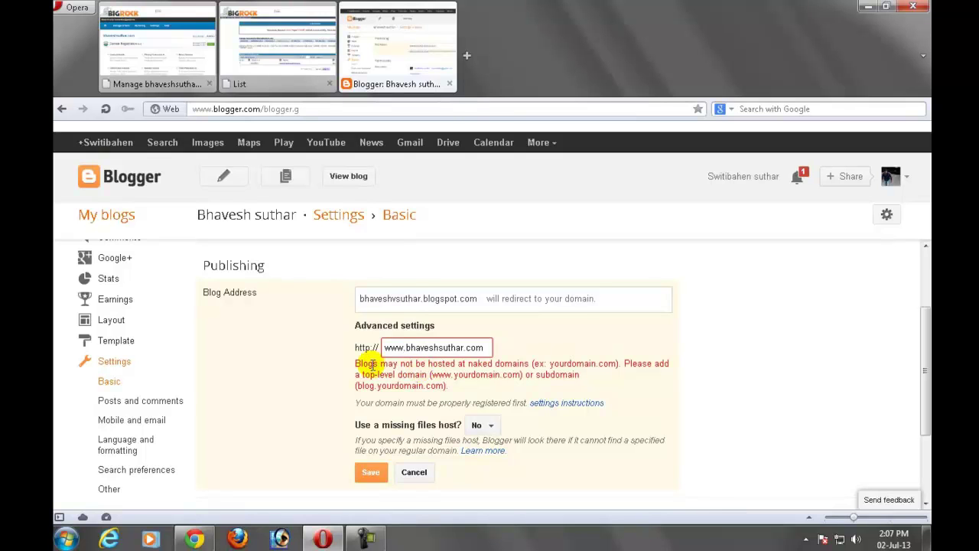
pyautogui.moveTo(447, 347); pyautogui.dragTo(478, 350)
pyautogui.click(439, 351)
pyautogui.click(370, 479)
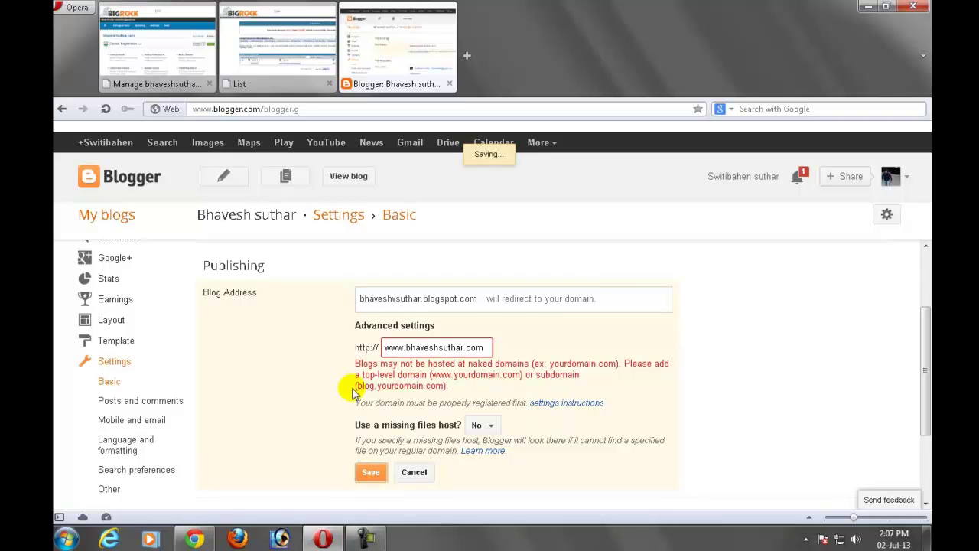
pyautogui.moveTo(355, 295); pyautogui.dragTo(633, 295)
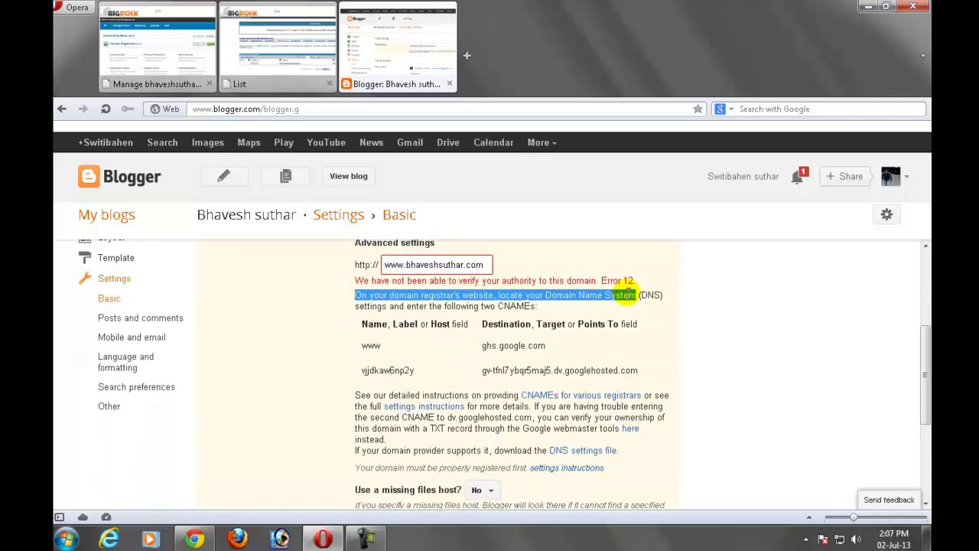
# - Copy the verification CNAME host label from Blogger's error text and return to BigRock's CNAME list
pyautogui.click(566, 292)
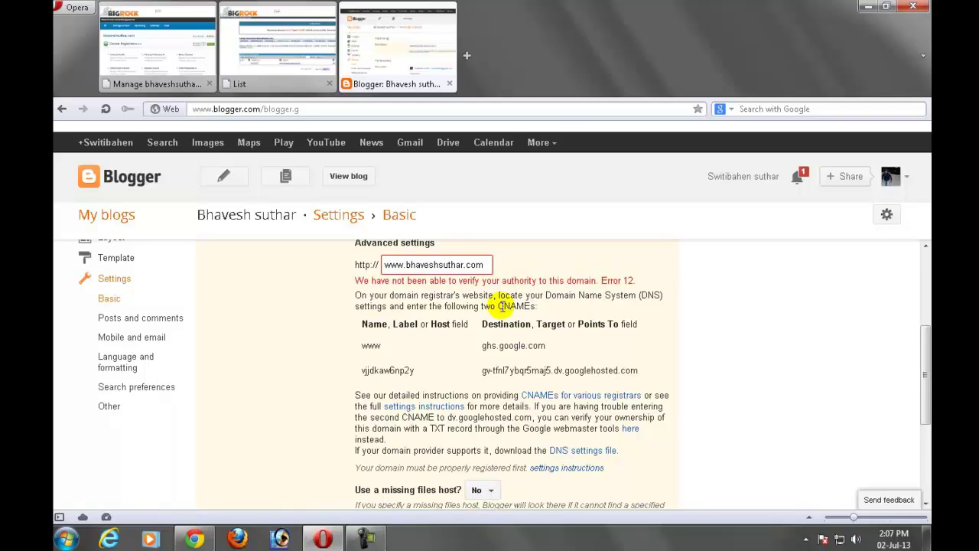
pyautogui.moveTo(357, 346); pyautogui.dragTo(543, 345)
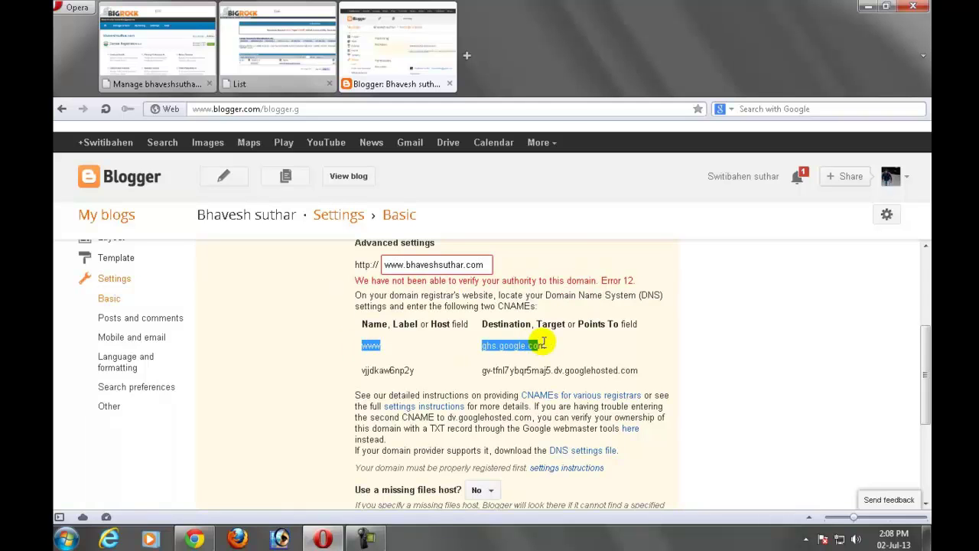
pyautogui.click(427, 346)
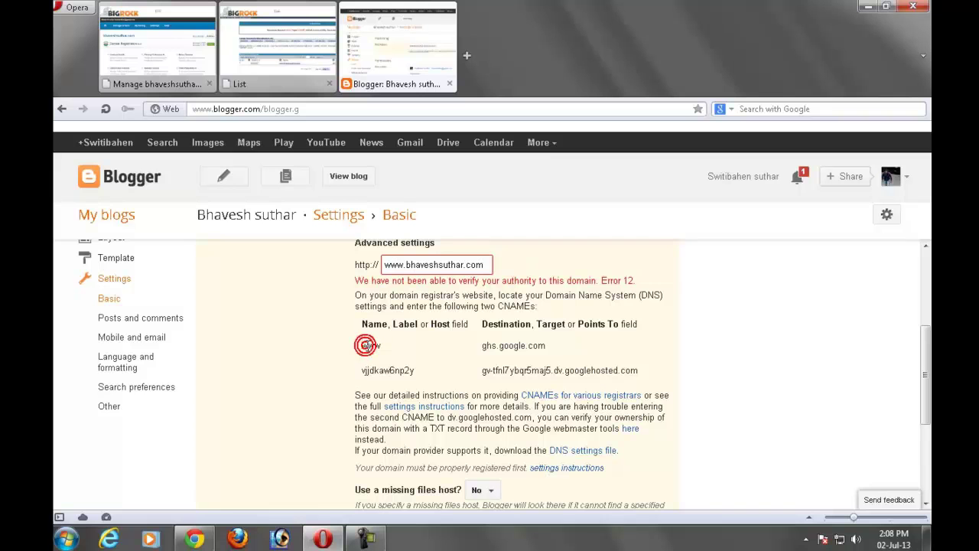
pyautogui.click(362, 370)
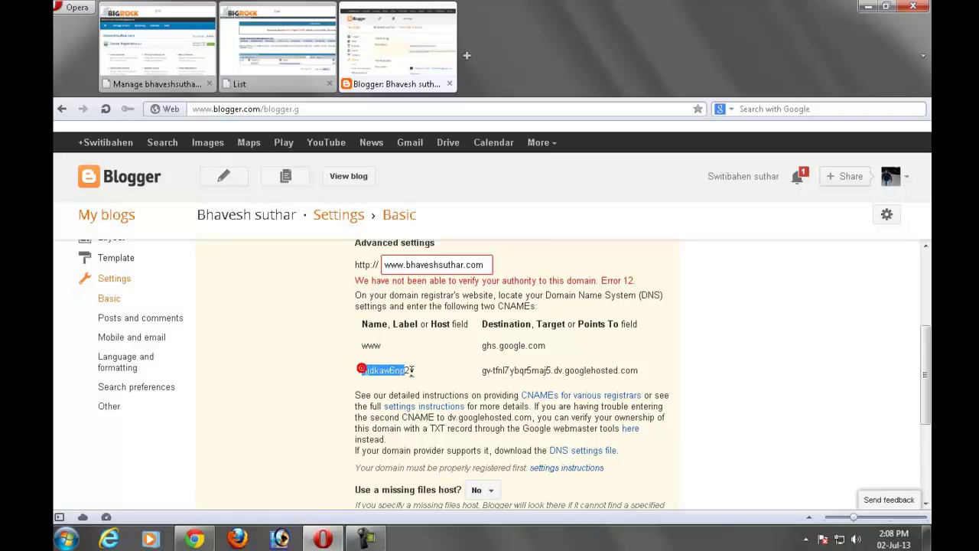
pyautogui.moveTo(413, 370); pyautogui.dragTo(415, 370)
pyautogui.rightClick(397, 370)
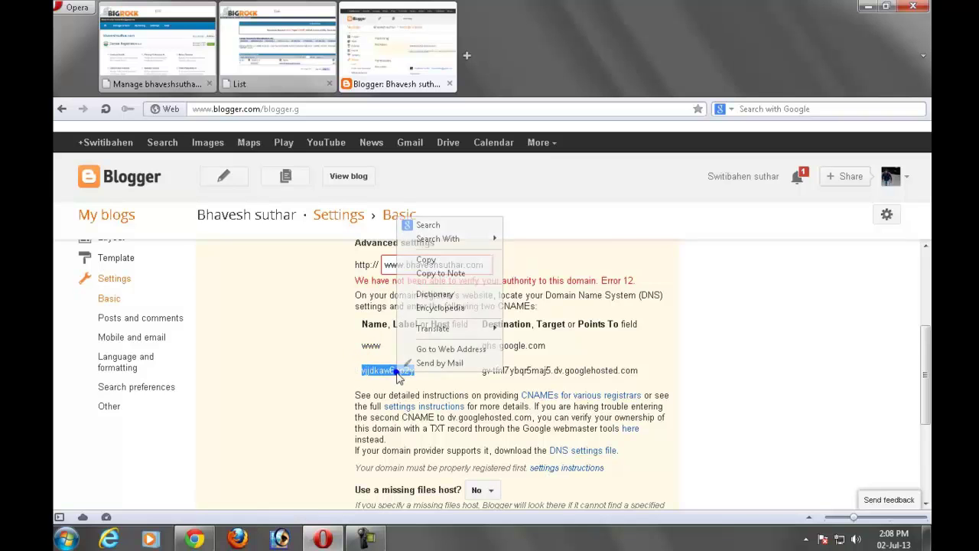
pyautogui.click(446, 260)
pyautogui.click(306, 72)
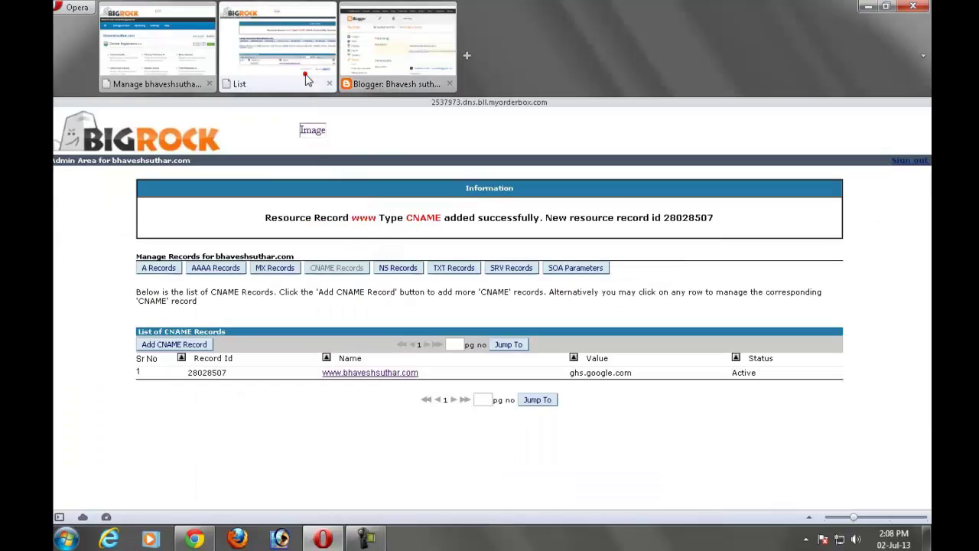
# - Start a new CNAME record with the copied verification label as host name
pyautogui.click(177, 344)
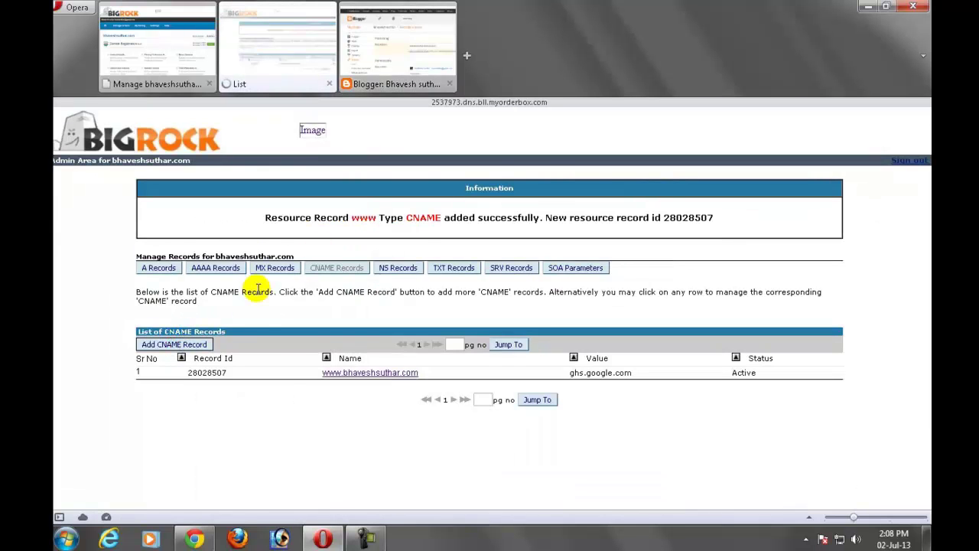
pyautogui.rightClick(234, 288)
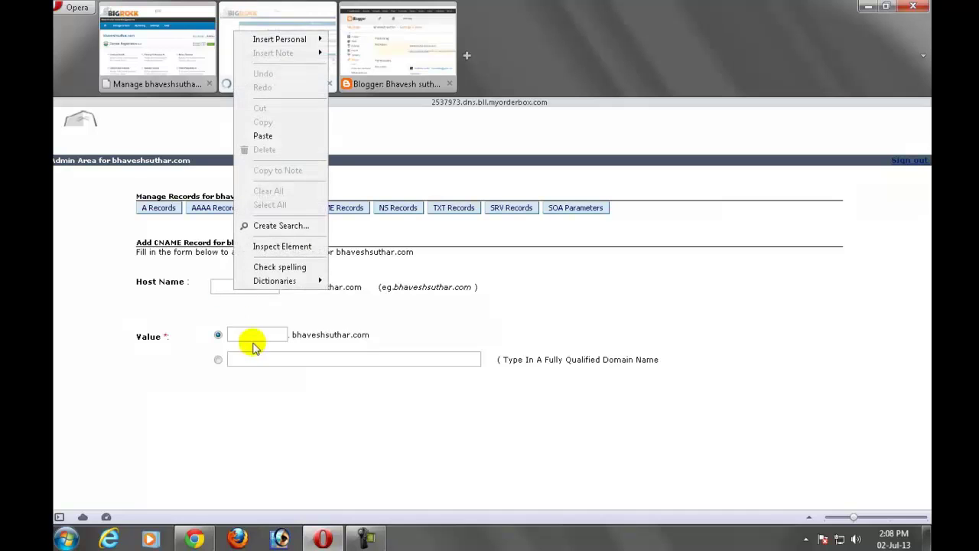
pyautogui.click(273, 138)
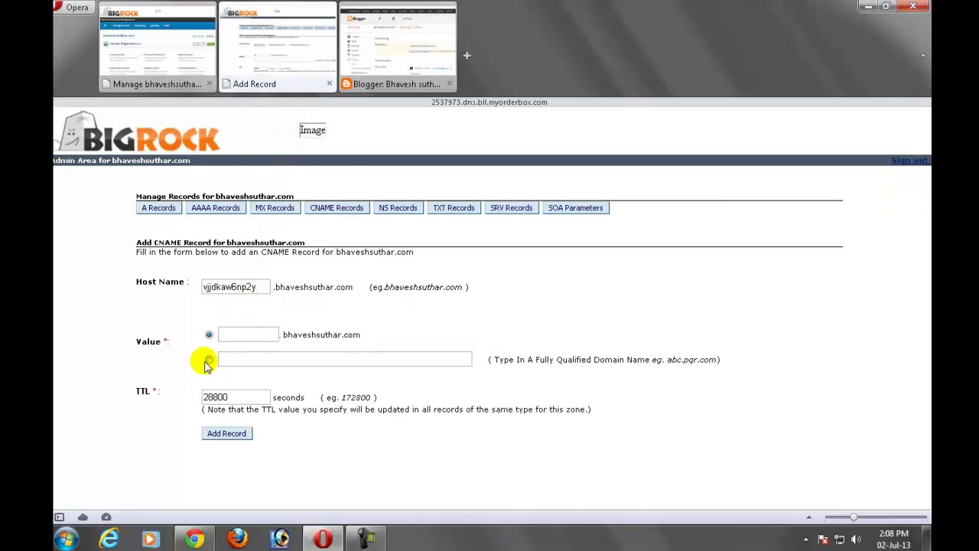
# - Paste the dv.googlehosted.com destination from Blogger into Value and save the CNAME record
pyautogui.hotkey('ctrl', 'Tab')
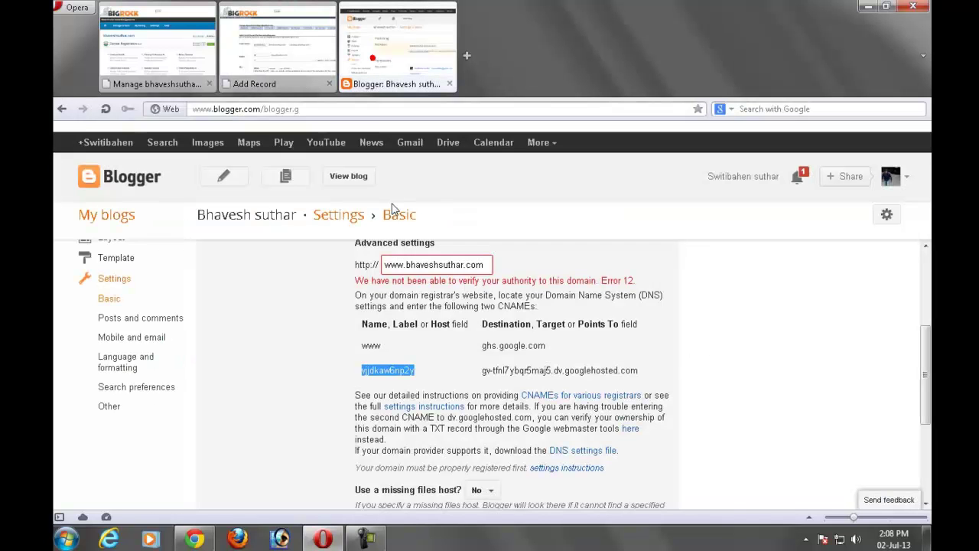
pyautogui.moveTo(483, 372); pyautogui.dragTo(650, 373)
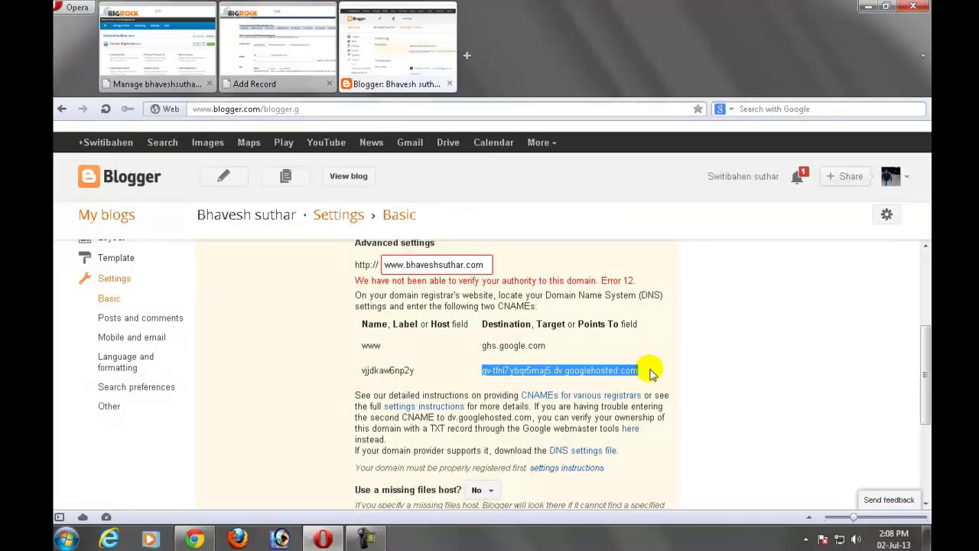
pyautogui.rightClick(635, 369)
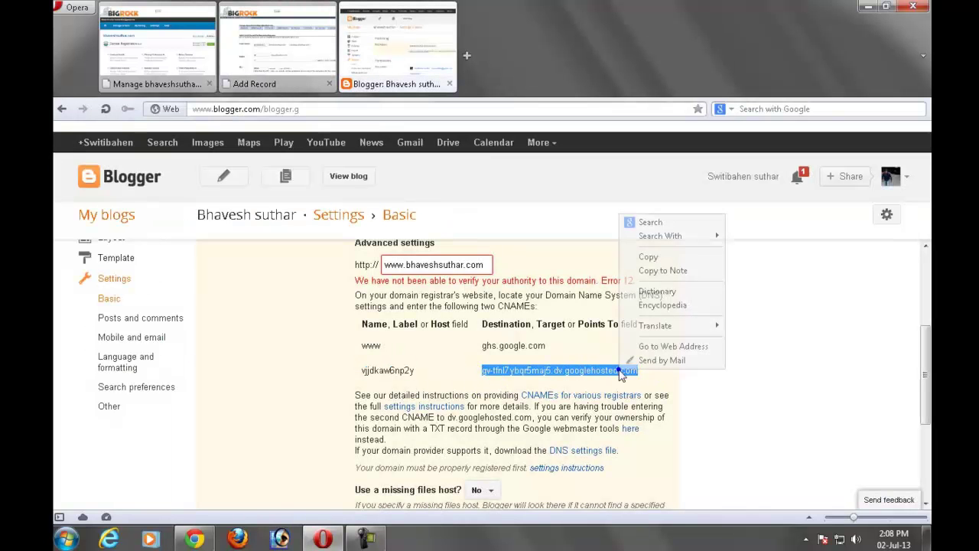
pyautogui.click(650, 253)
pyautogui.click(257, 63)
pyautogui.click(267, 358)
pyautogui.rightClick(269, 357)
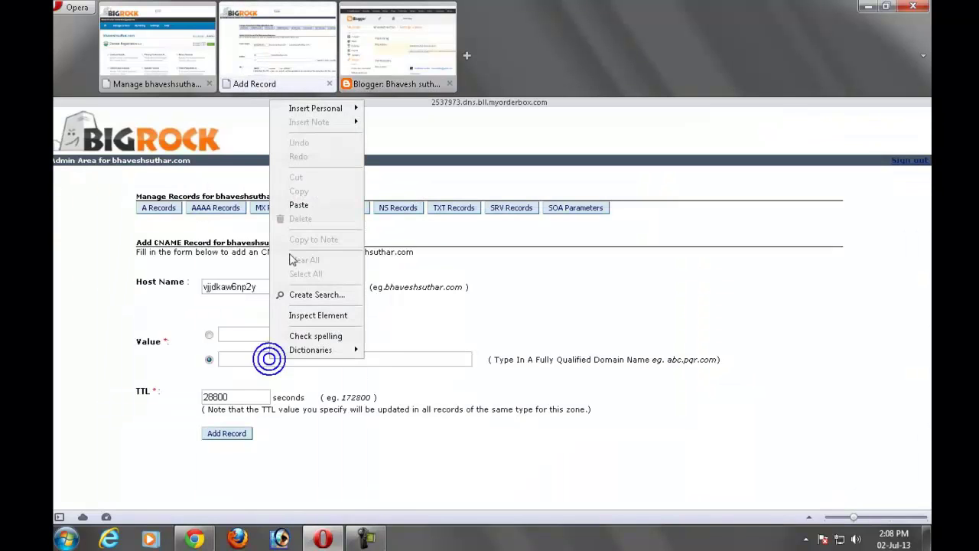
pyautogui.click(306, 206)
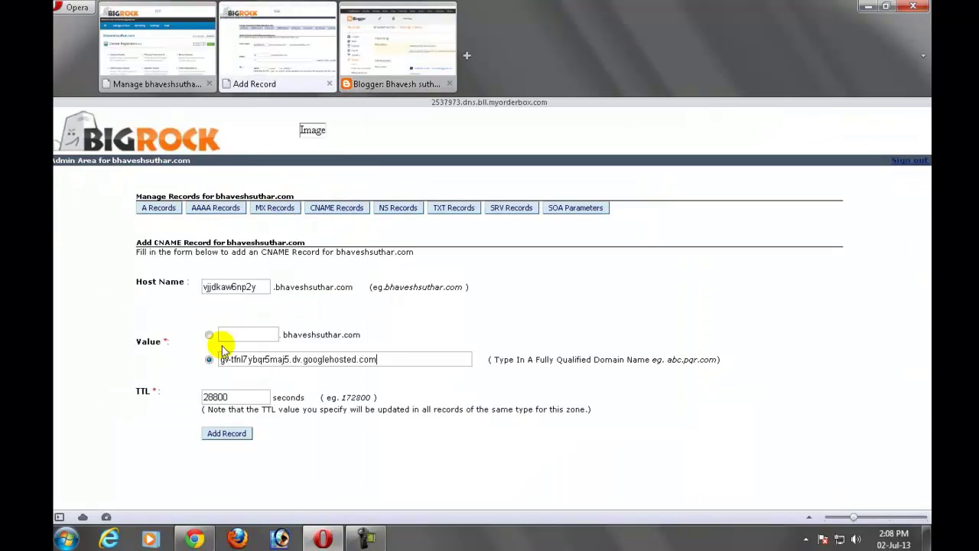
pyautogui.click(218, 434)
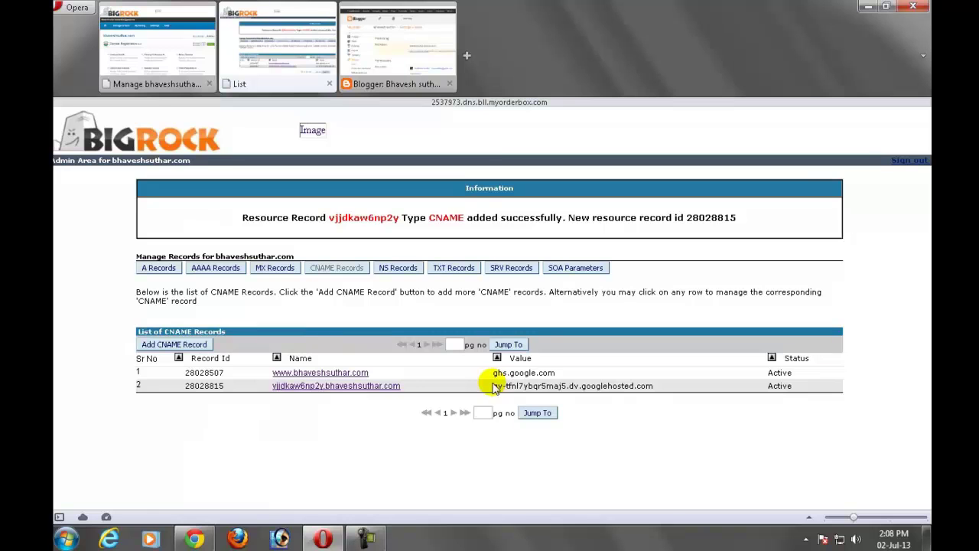
pyautogui.moveTo(493, 387); pyautogui.dragTo(654, 390)
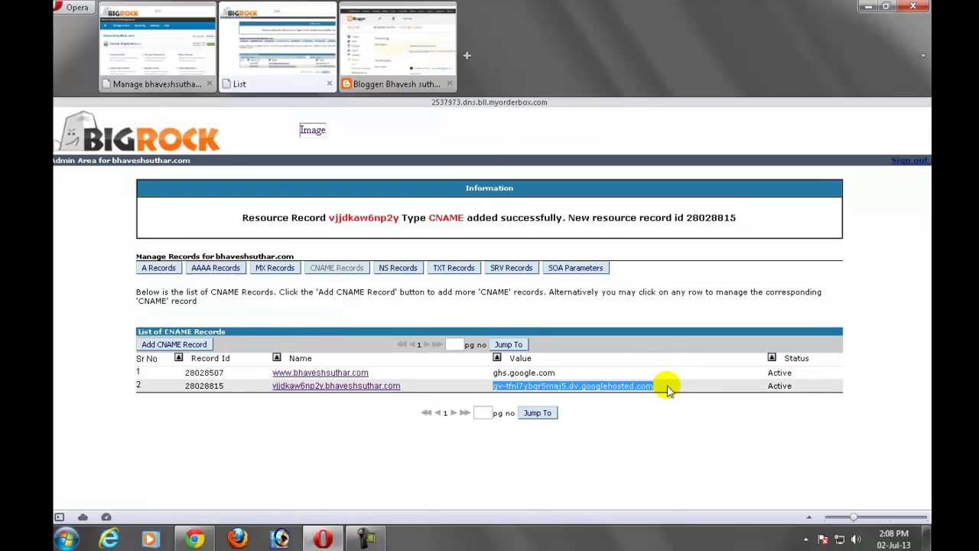
pyautogui.click(599, 385)
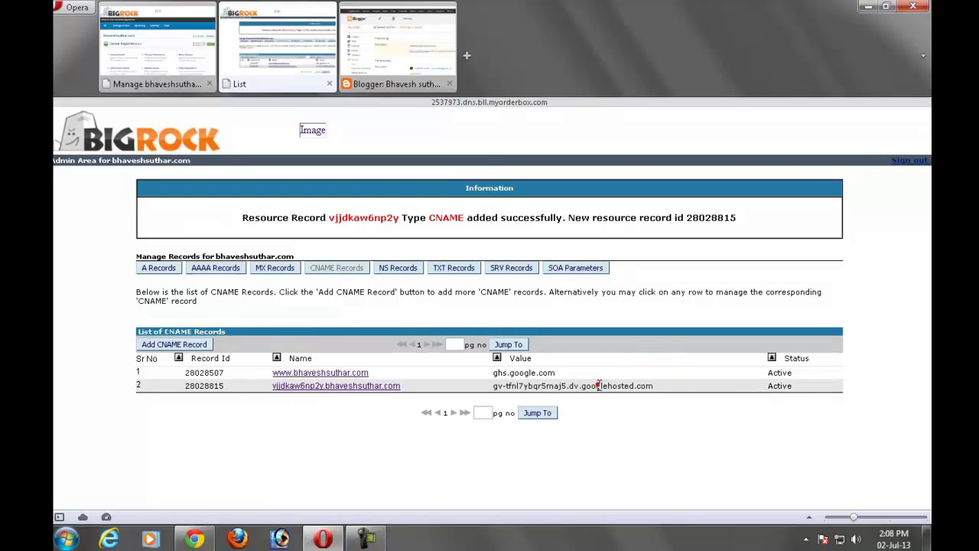
pyautogui.doubleClick(505, 386)
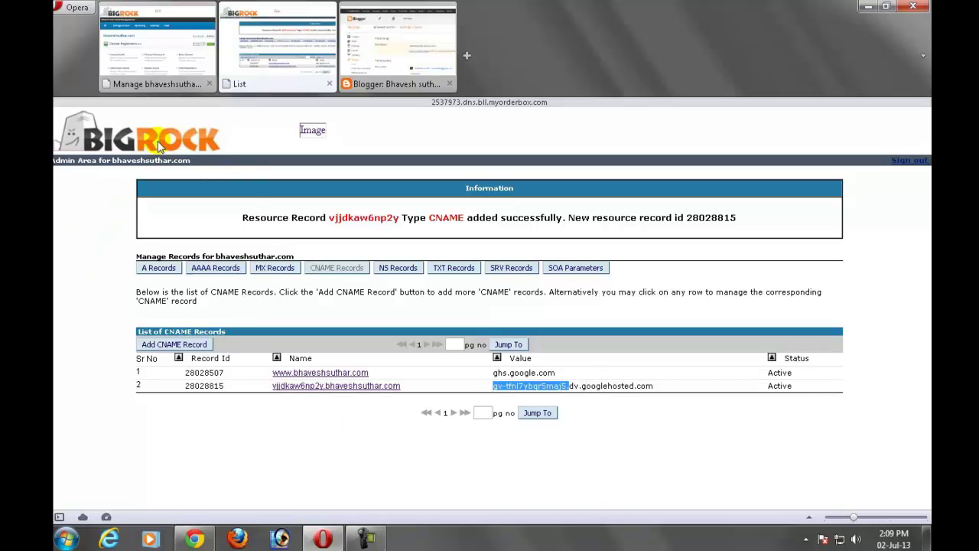
pyautogui.click(584, 386)
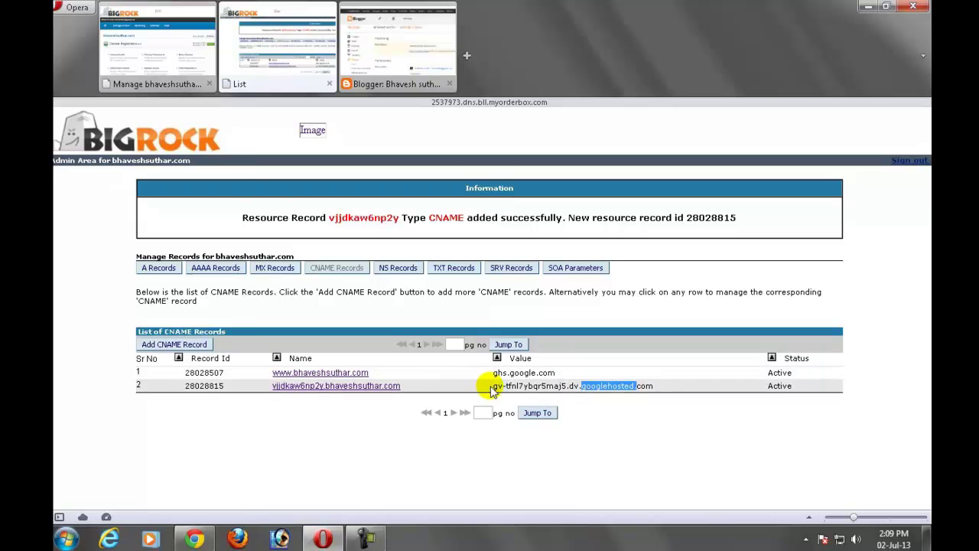
pyautogui.moveTo(492, 389); pyautogui.dragTo(654, 386)
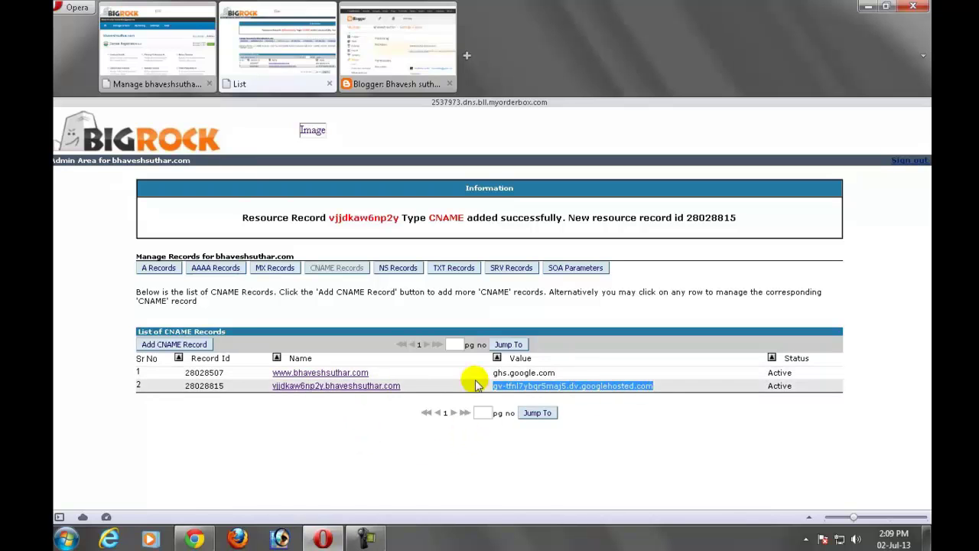
pyautogui.click(371, 43)
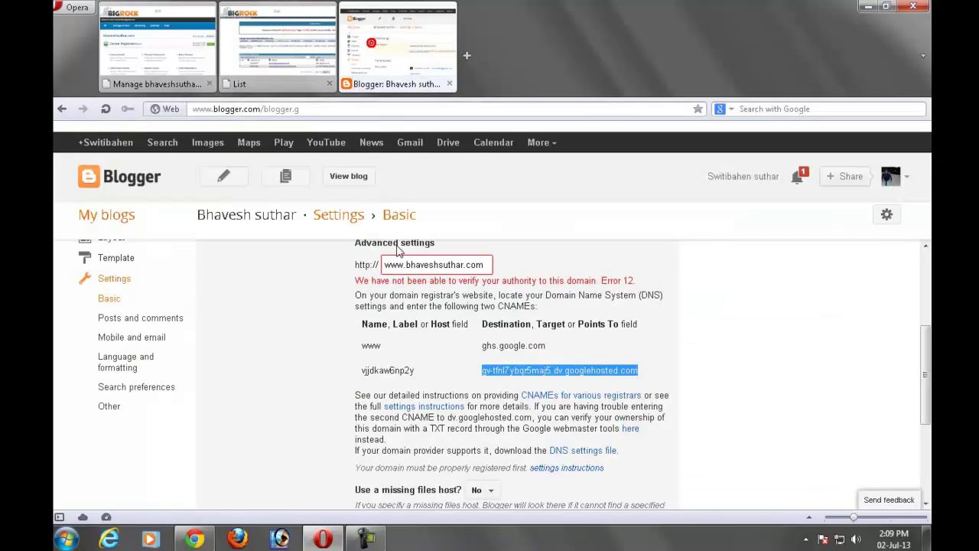
pyautogui.click(543, 367)
pyautogui.click(281, 49)
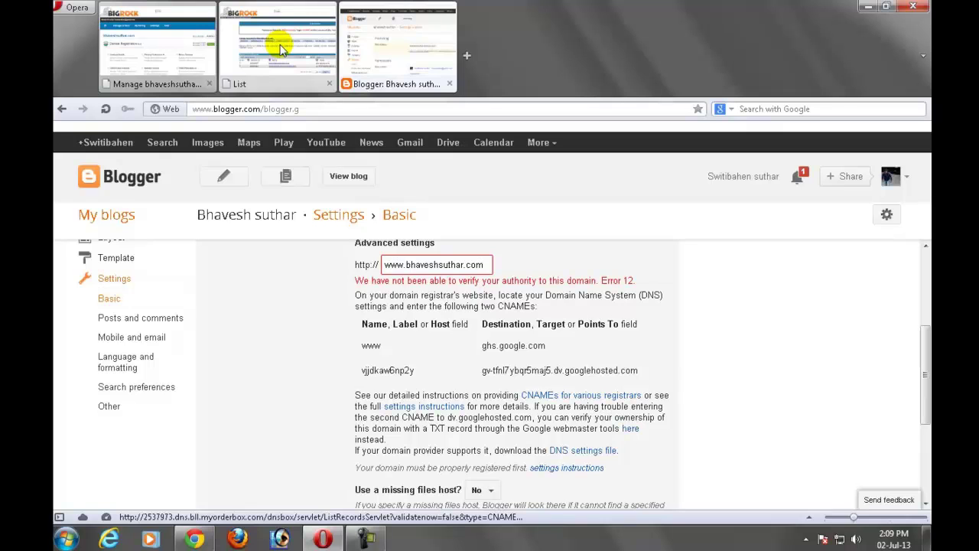
pyautogui.click(453, 376)
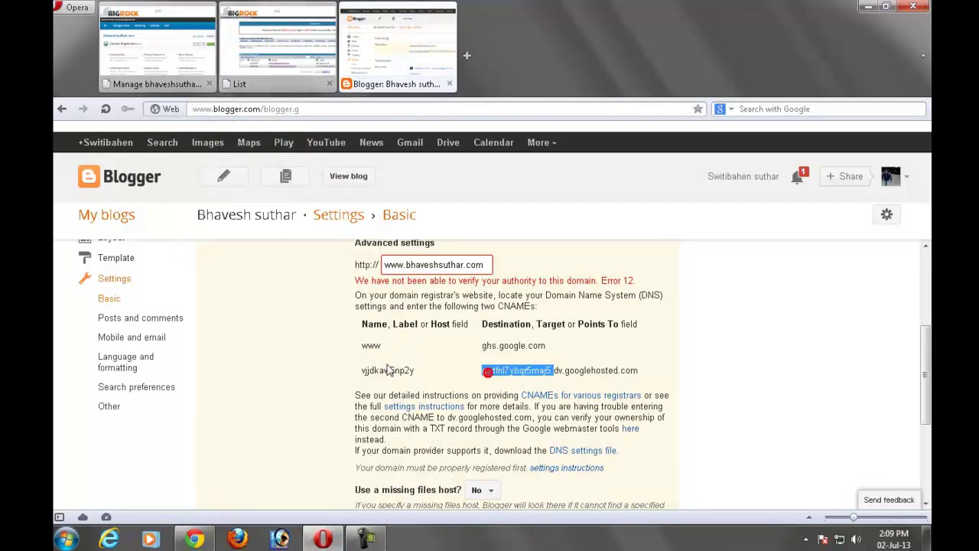
pyautogui.scroll(-3, 403, 383)
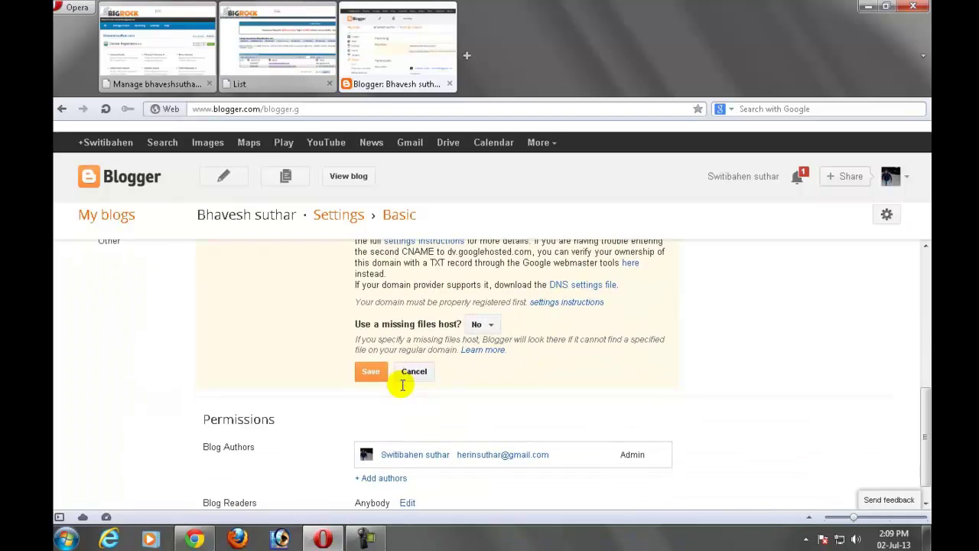
pyautogui.scroll(3, 403, 375)
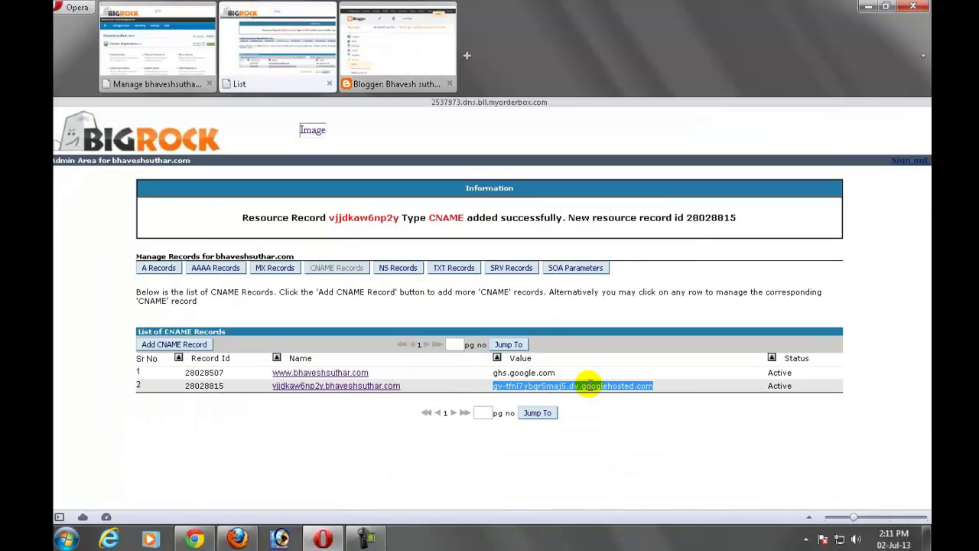
pyautogui.click(355, 318)
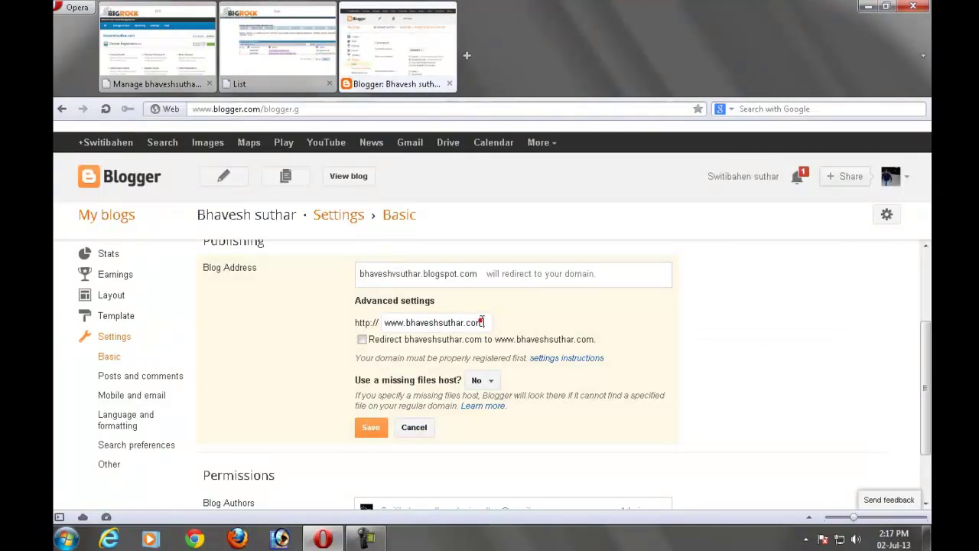
pyautogui.click(480, 322)
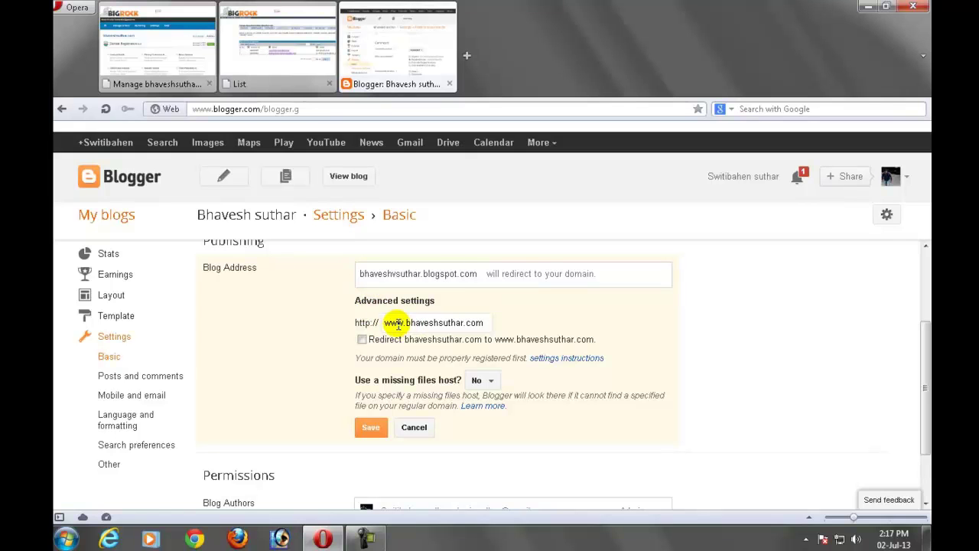
pyautogui.click(482, 323)
pyautogui.click(361, 339)
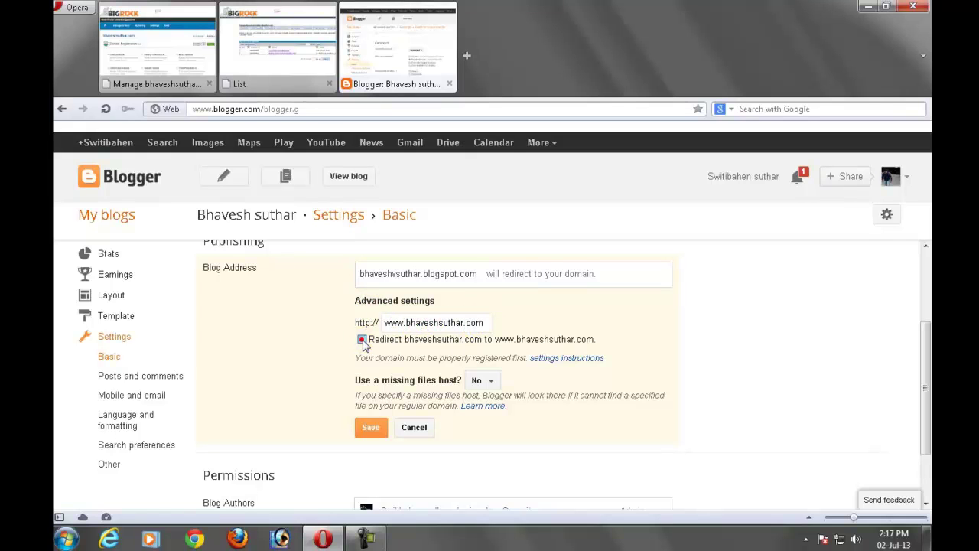
pyautogui.click(370, 428)
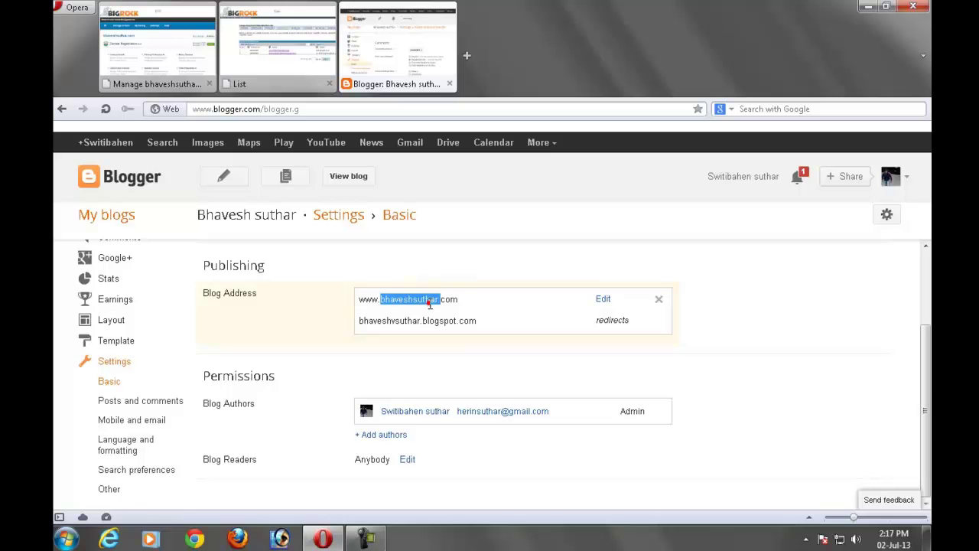
pyautogui.click(348, 177)
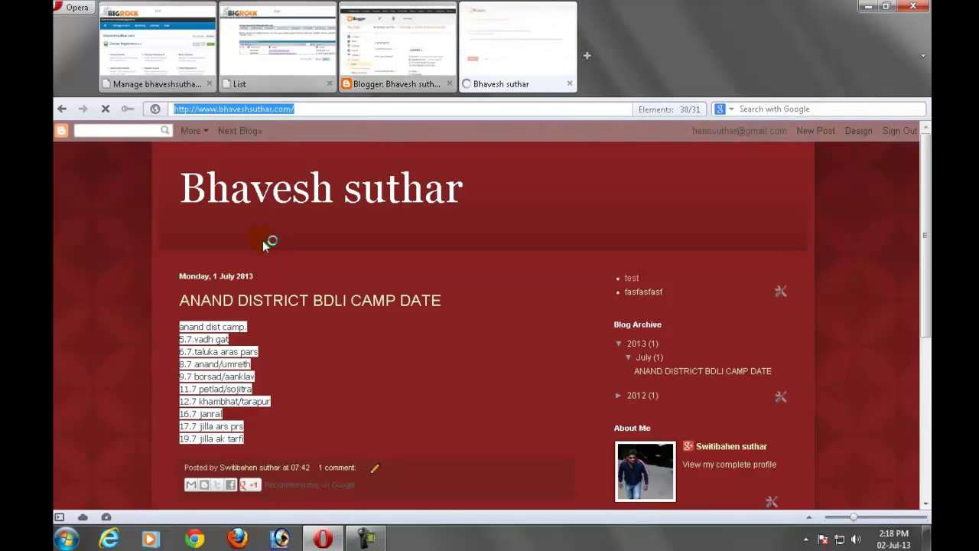
pyautogui.click(198, 107)
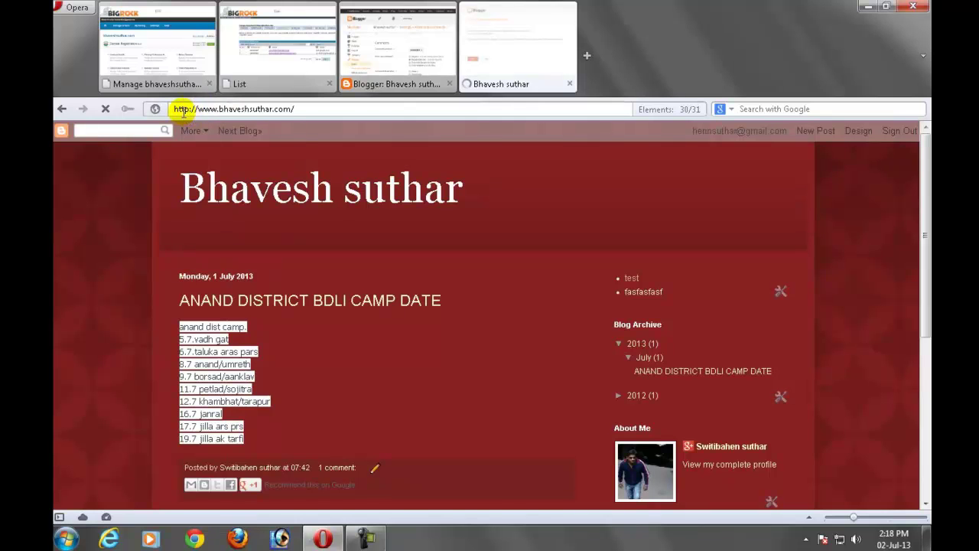
pyautogui.click(325, 108)
pyautogui.click(324, 108)
pyautogui.click(332, 113)
pyautogui.click(331, 113)
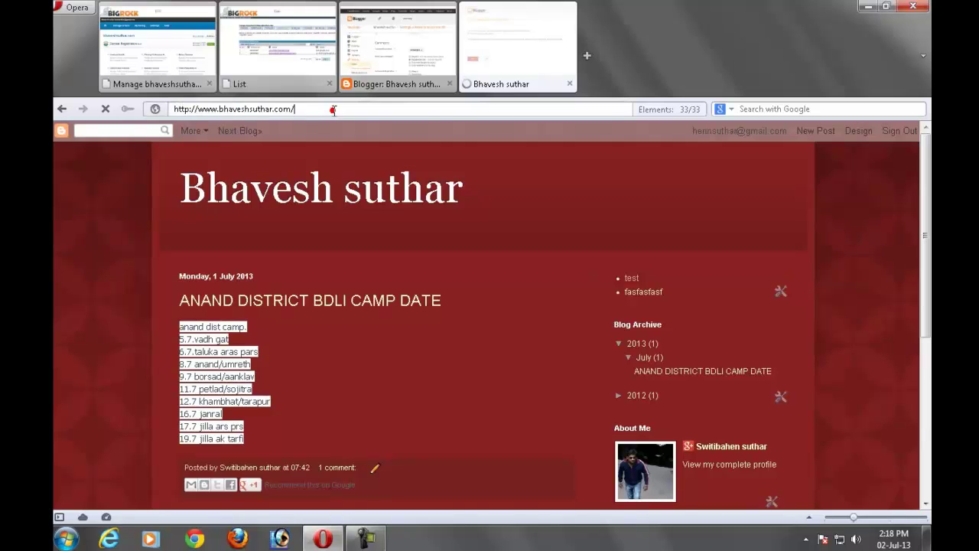
pyautogui.click(332, 113)
pyautogui.click(332, 113)
pyautogui.click(312, 109)
pyautogui.click(313, 108)
pyautogui.click(312, 108)
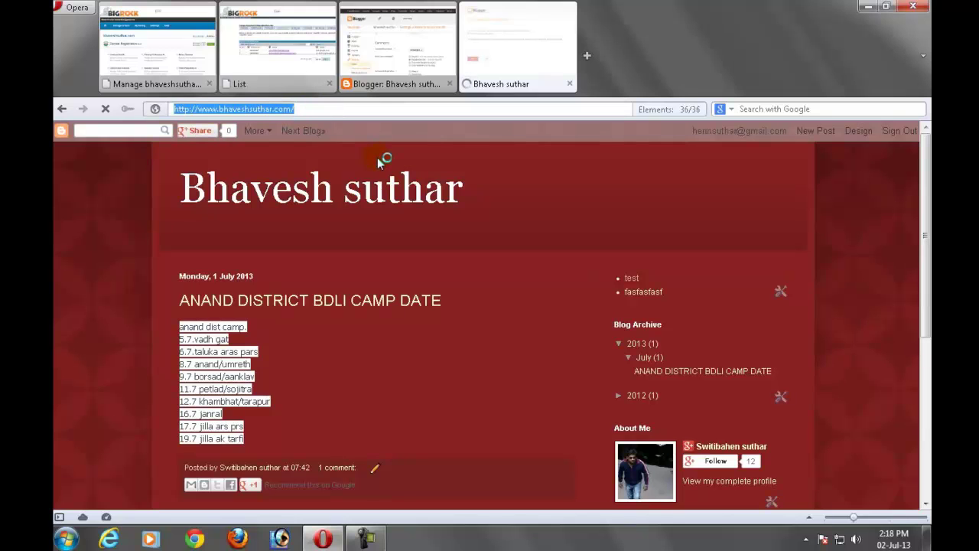
pyautogui.click(318, 109)
pyautogui.click(317, 108)
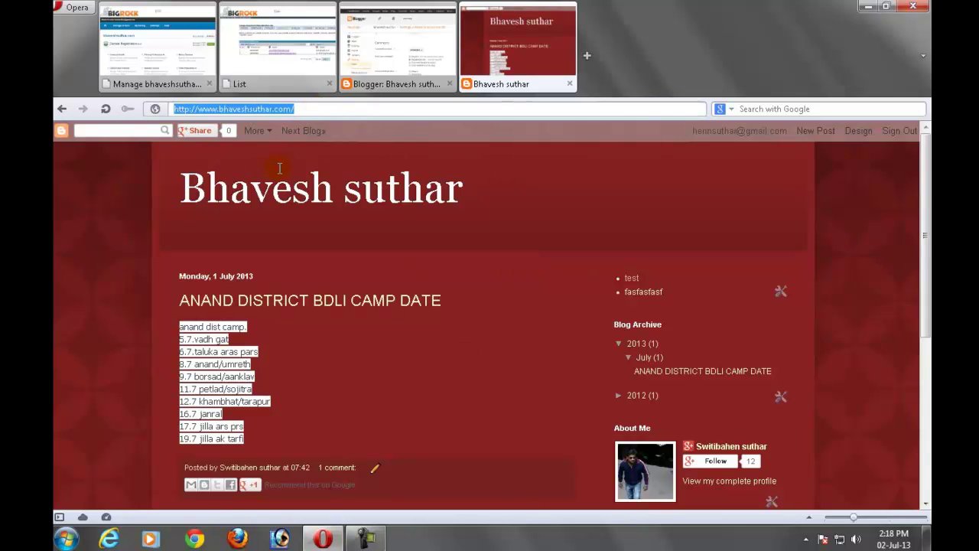
pyautogui.click(315, 109)
pyautogui.click(316, 109)
pyautogui.click(316, 108)
pyautogui.click(317, 108)
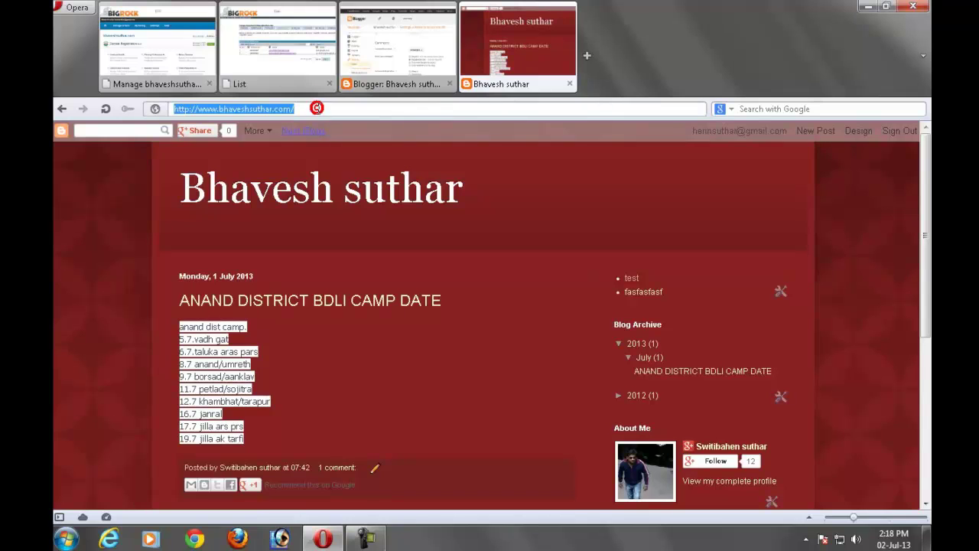